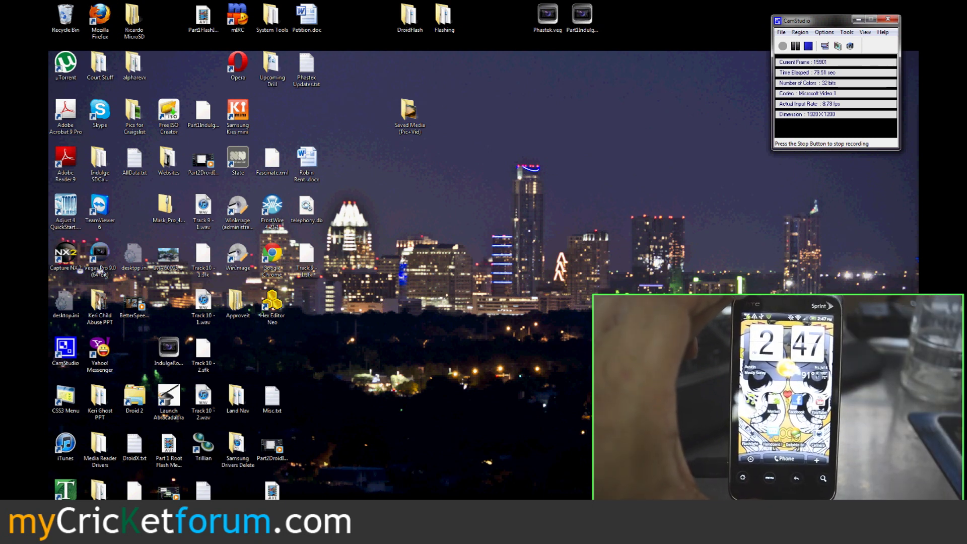
Open CDMA Workshop and set its AT mode COM port to COM15
key(super)
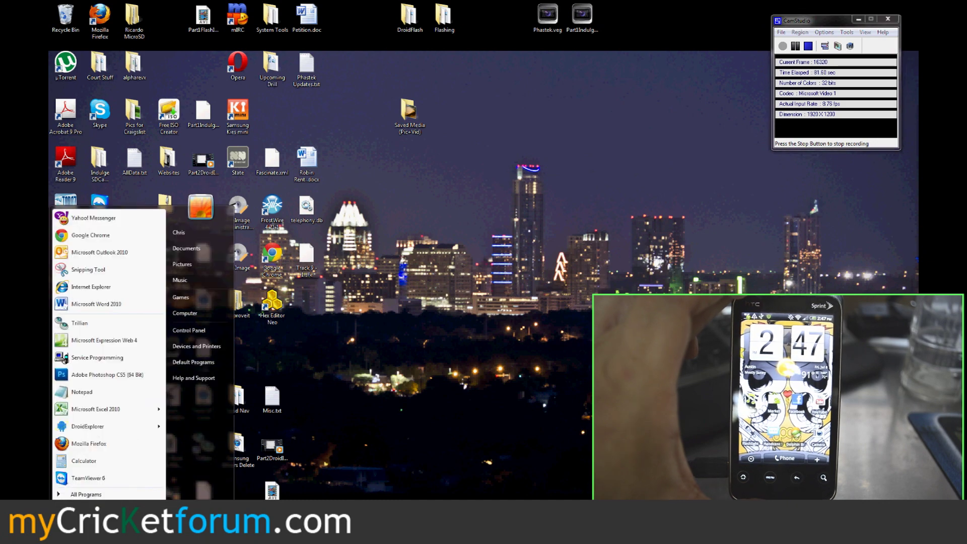
key(Escape)
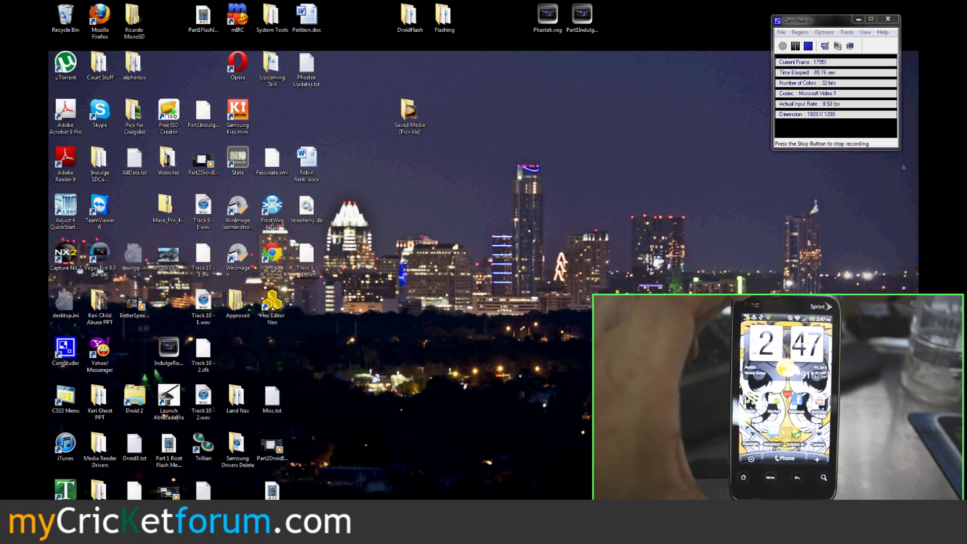
click(529, 301)
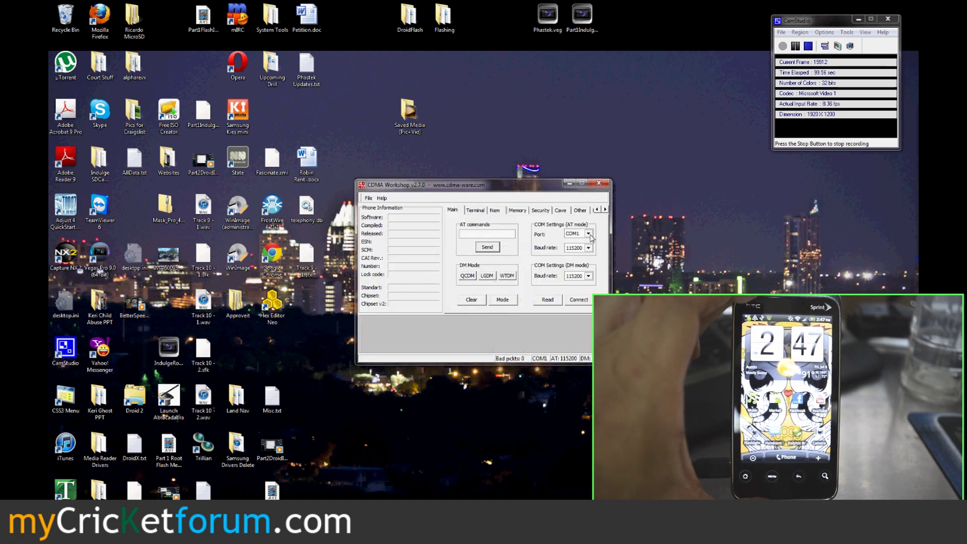
click(589, 234)
drag(591, 249, 592, 267)
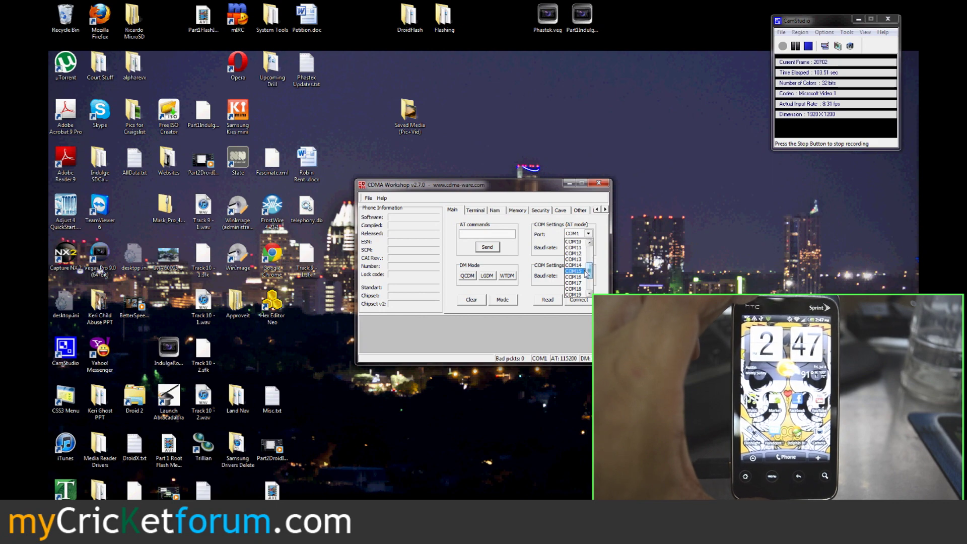
click(574, 270)
Open Device Manager from the computer's system properties, keeping COM15 selected as the CDMA Workshop port
key(super)
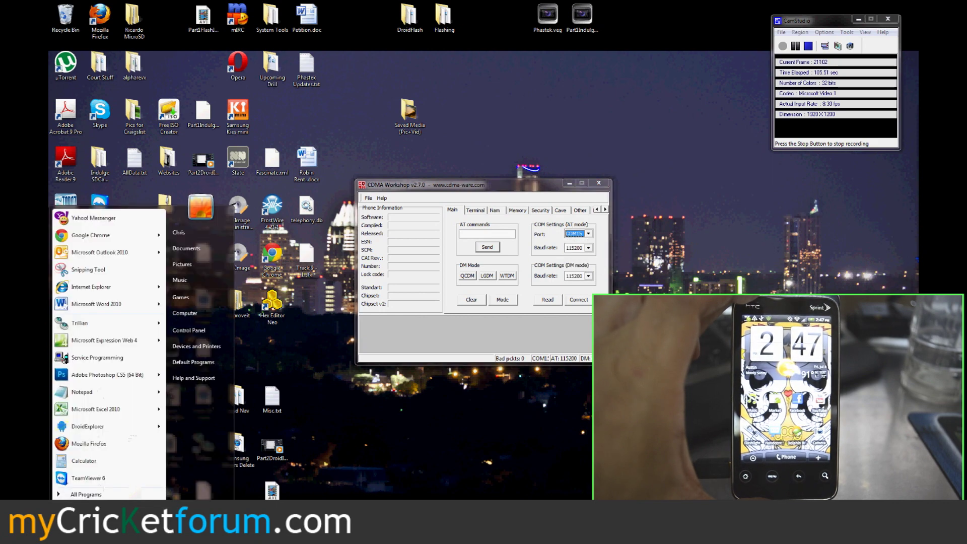
right_click(200, 313)
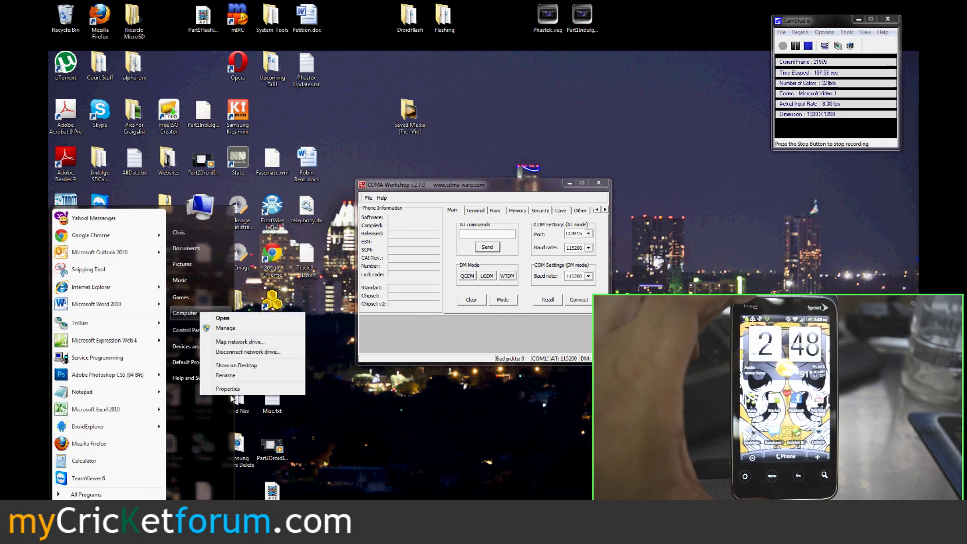
key(Escape)
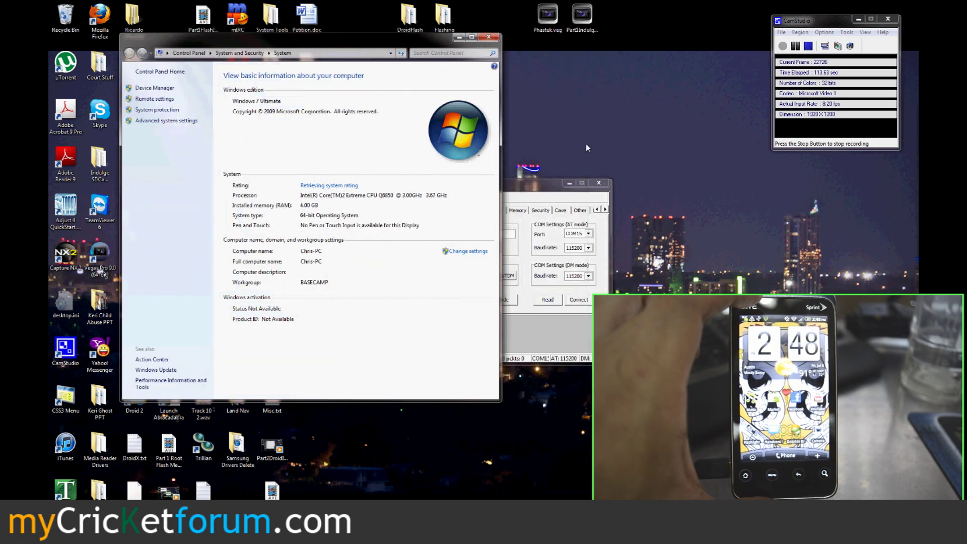
click(588, 234)
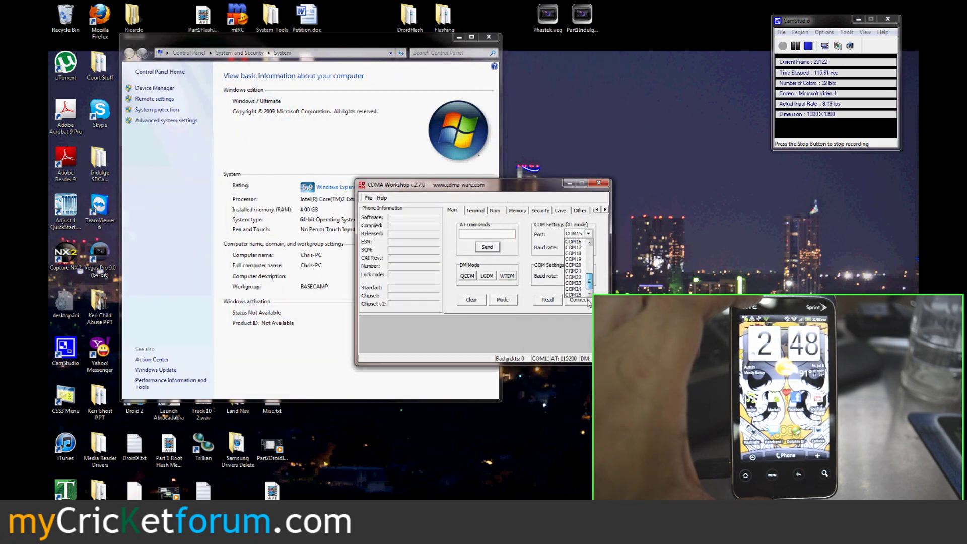
click(584, 323)
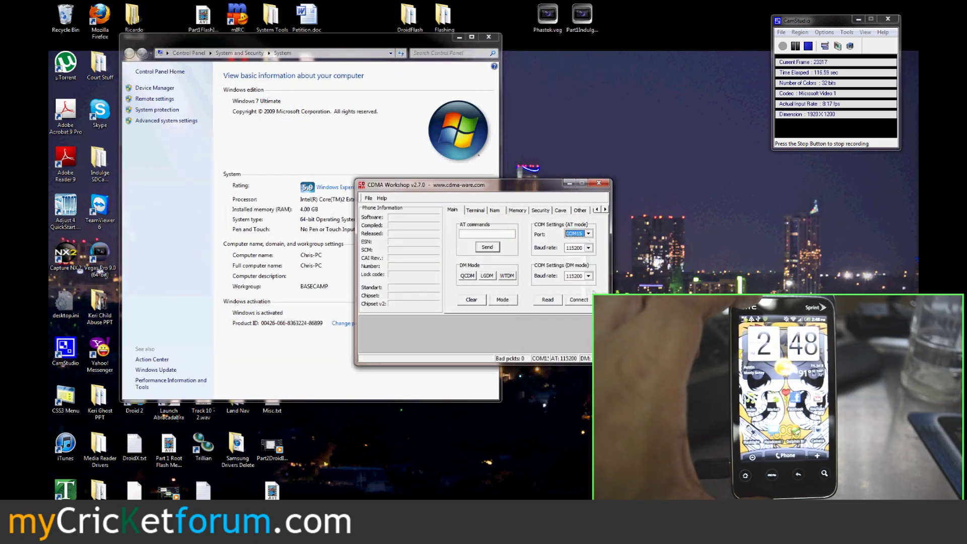
click(163, 88)
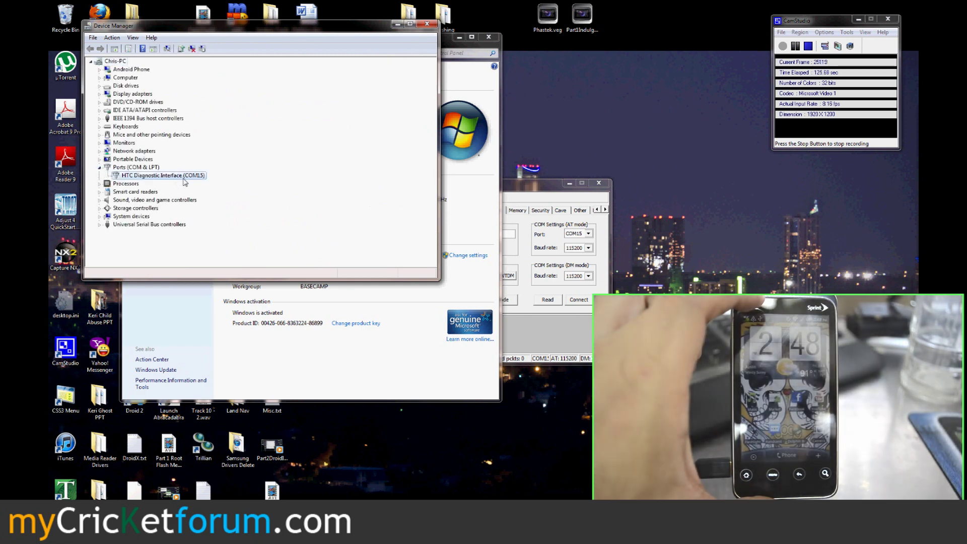
Check the COM port number in the advanced port settings of the HTC Diagnostic Interface, then close its properties
click(194, 176)
double_click(194, 176)
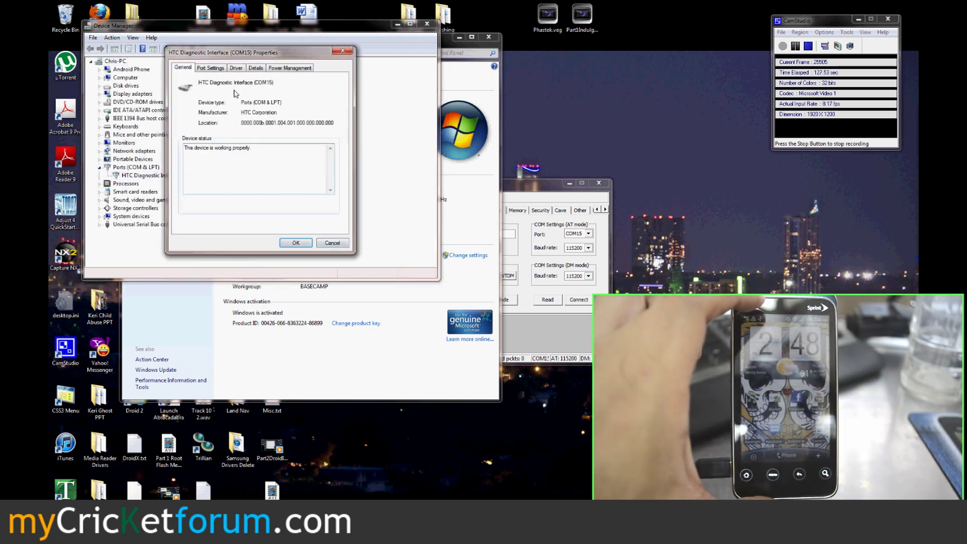
click(211, 68)
click(273, 173)
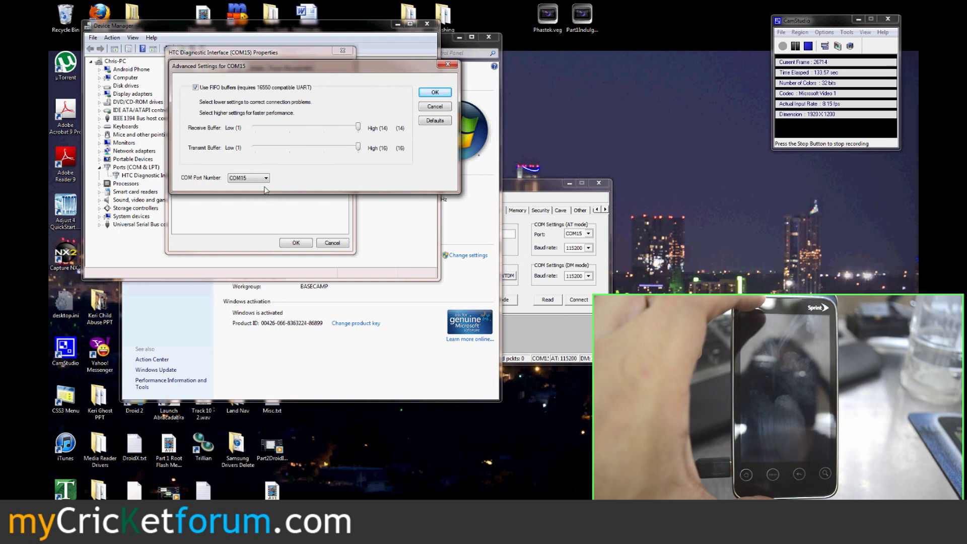
click(435, 92)
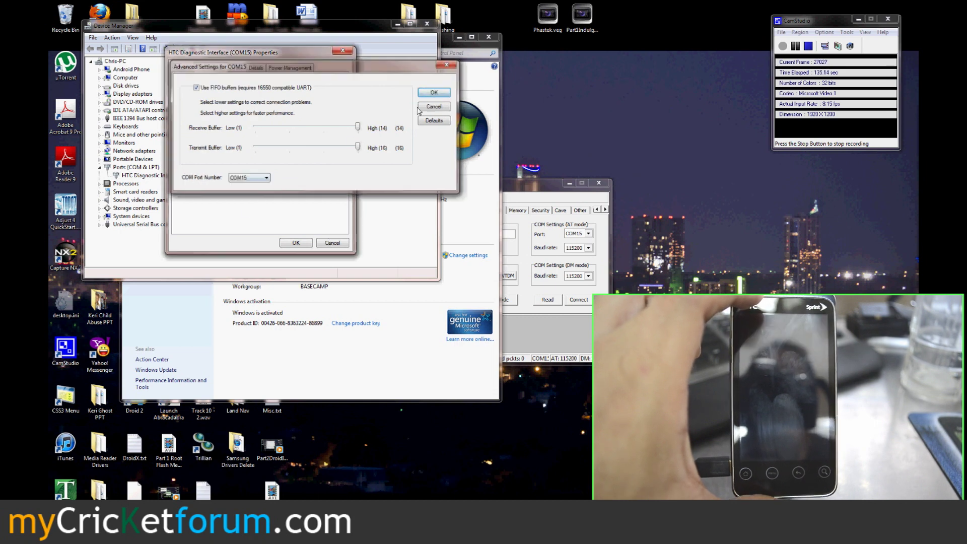
click(295, 243)
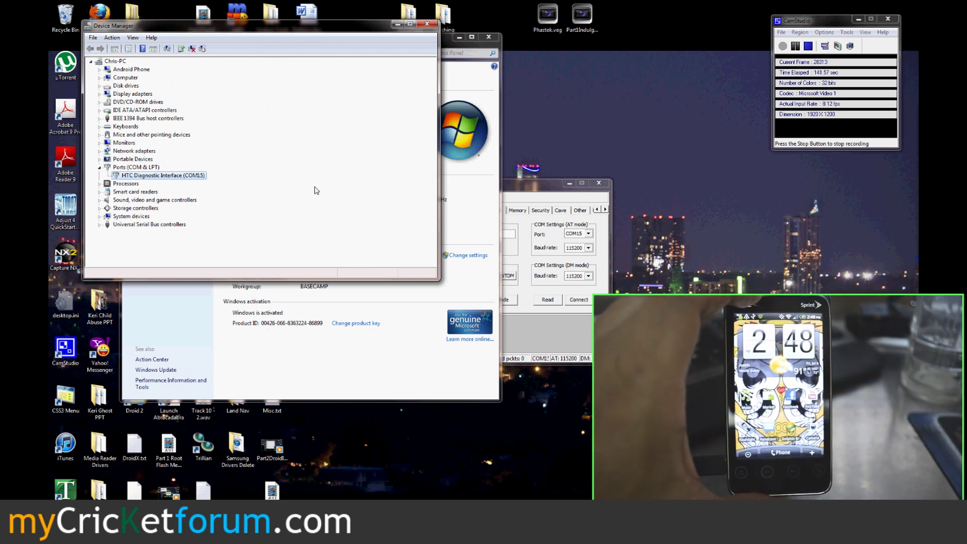
Connect CDMA Workshop to the phone on COM15 and read its SPC using the Default (nv_read) method
click(538, 185)
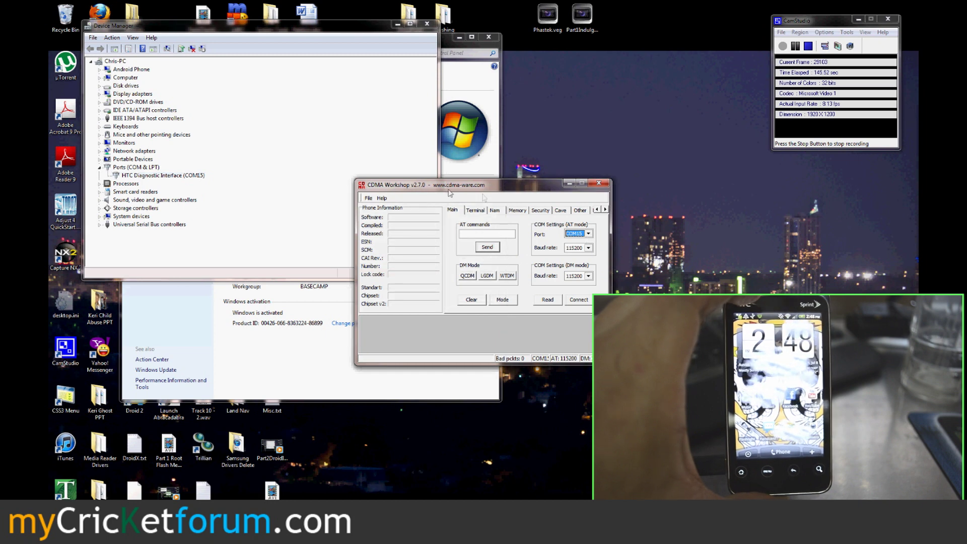
click(579, 301)
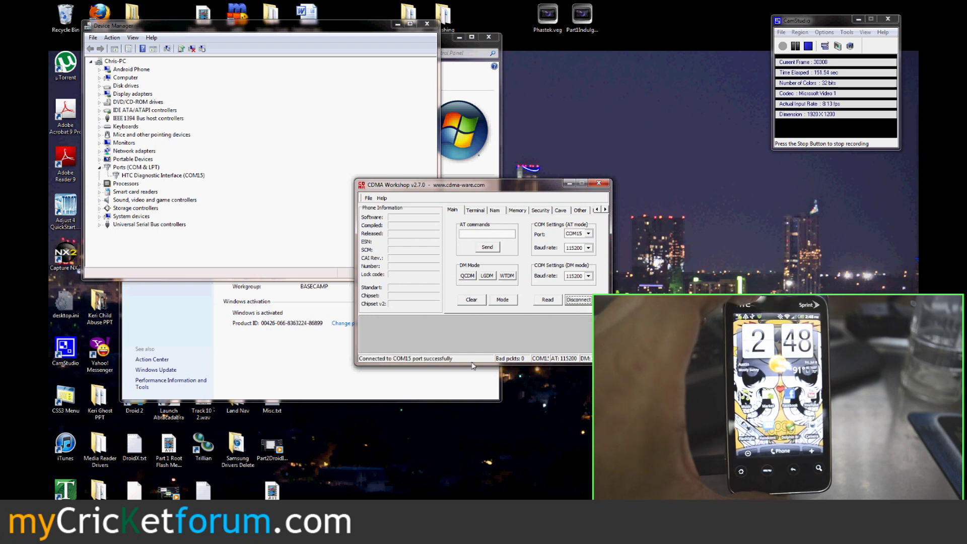
click(540, 210)
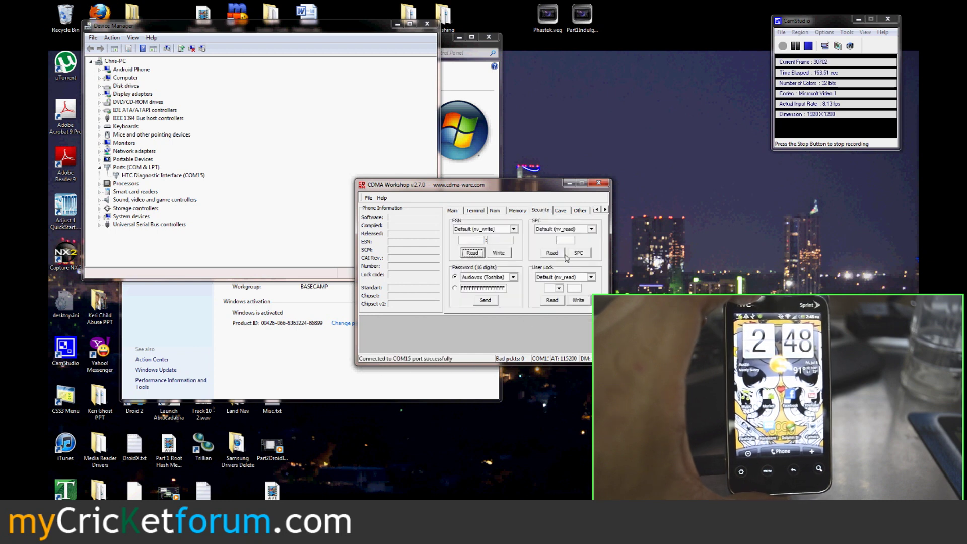
click(556, 257)
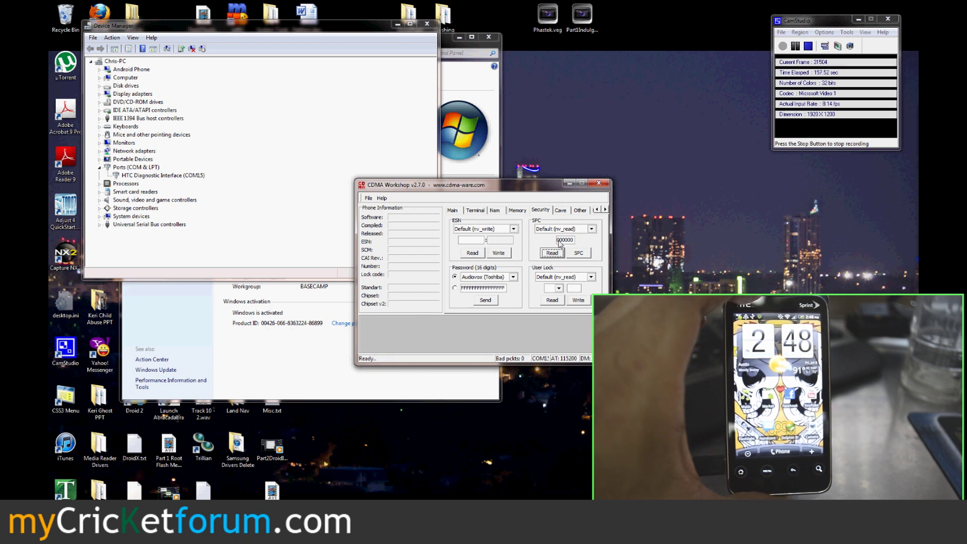
click(559, 241)
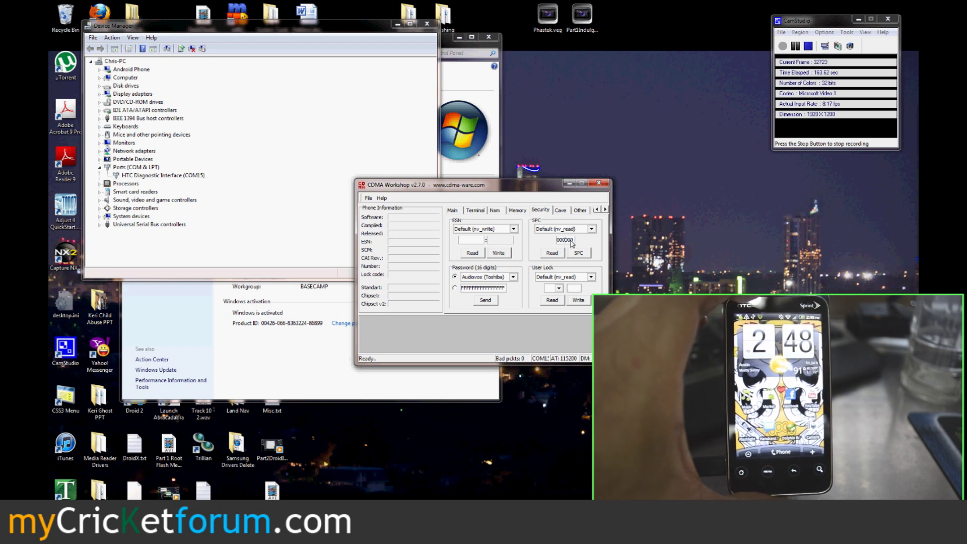
Send the SPC to the phone to unlock it and dismiss the information message
click(582, 256)
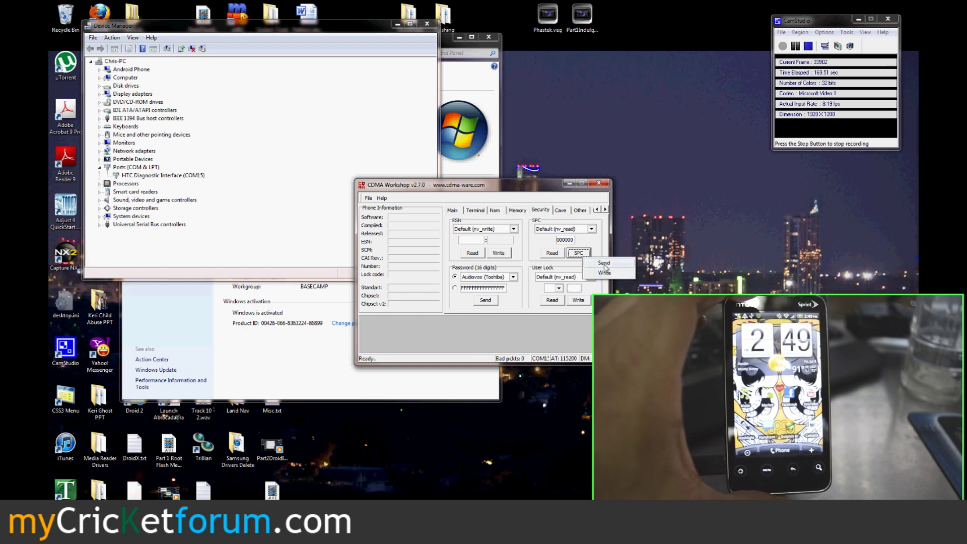
click(604, 264)
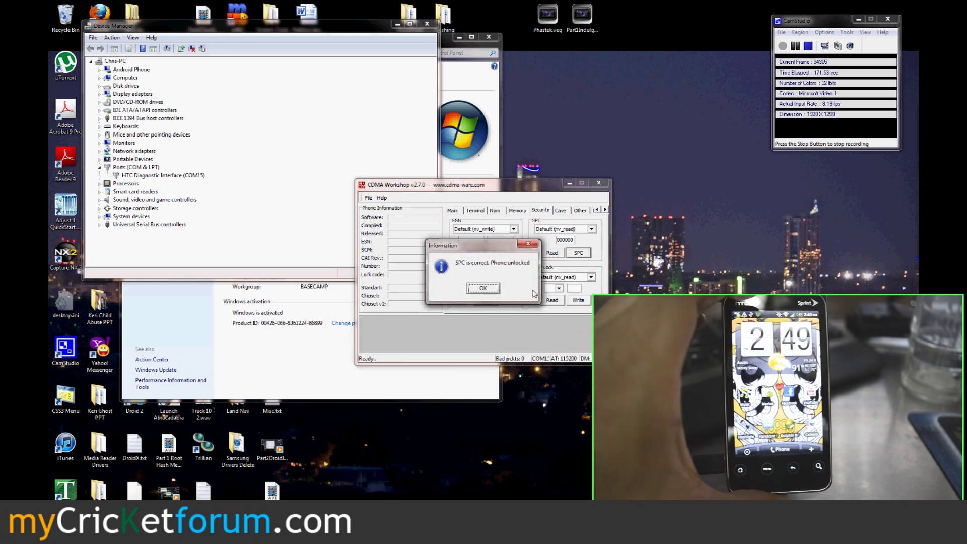
click(490, 291)
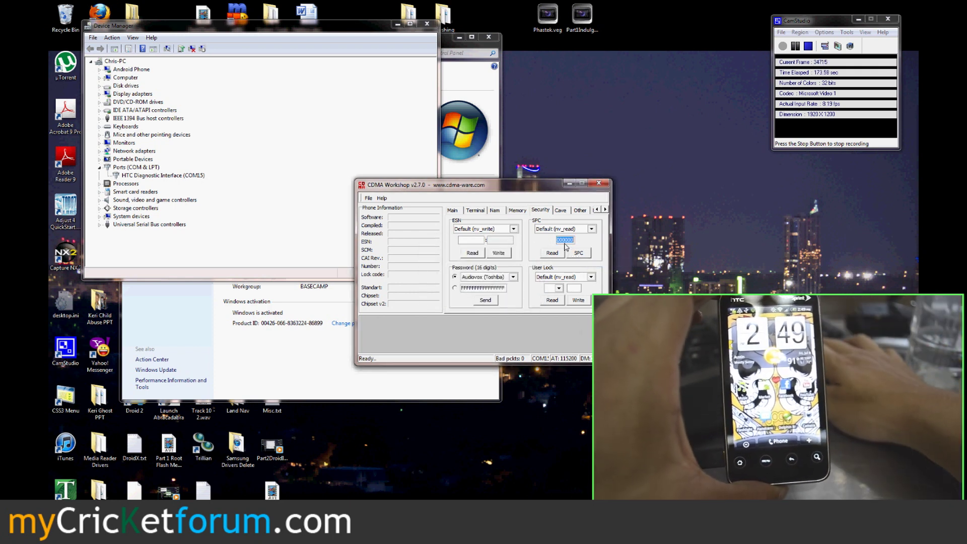
Write the service programming code to the phone and close CDMA Workshop without sending a Mode Reset
double_click(565, 241)
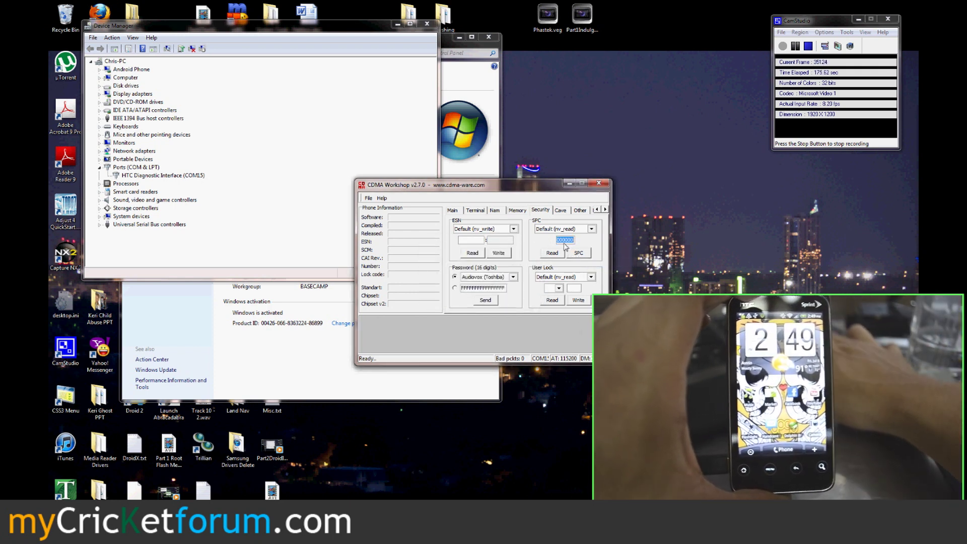
click(565, 243)
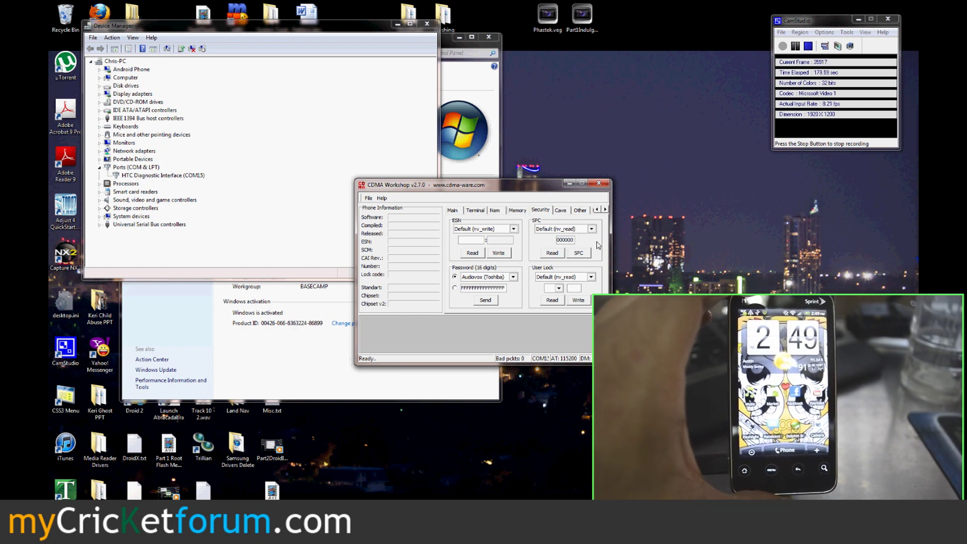
click(578, 252)
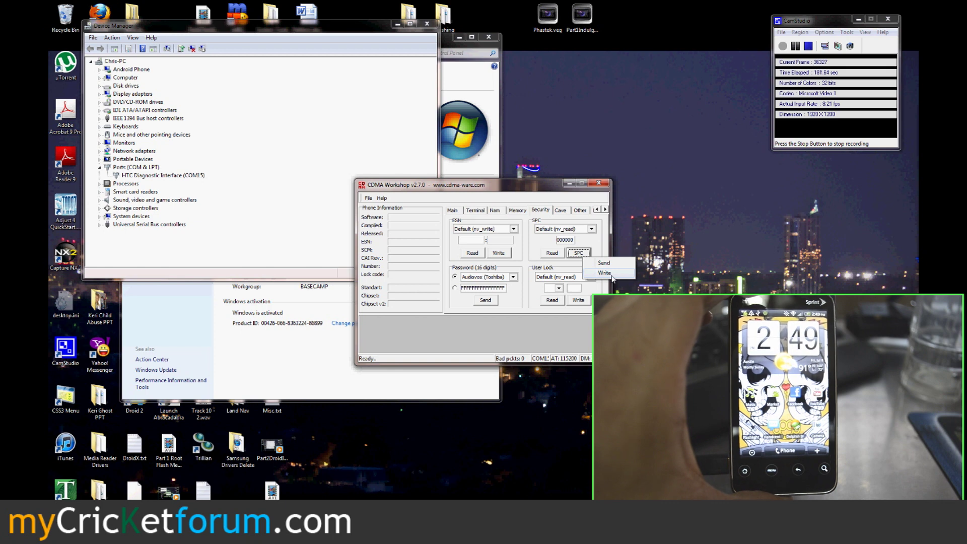
click(611, 274)
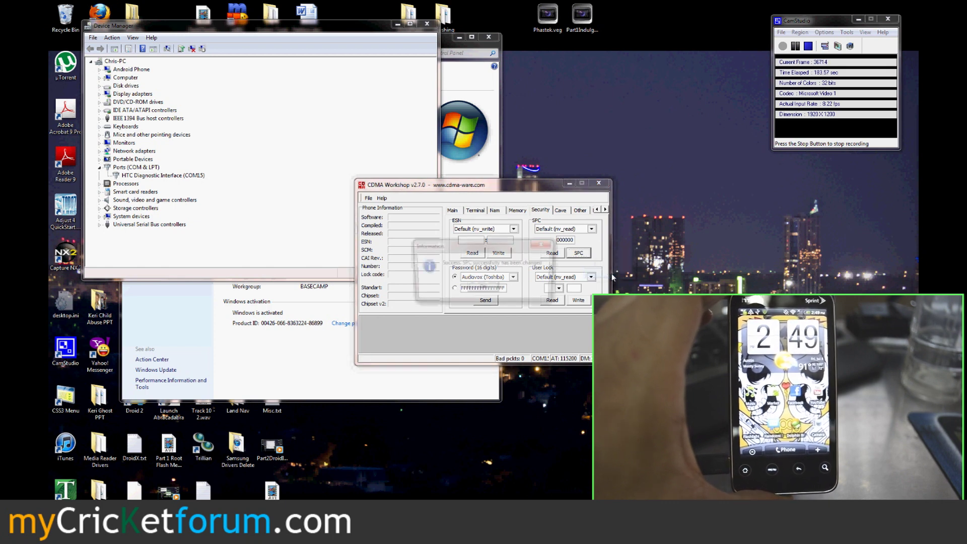
click(484, 289)
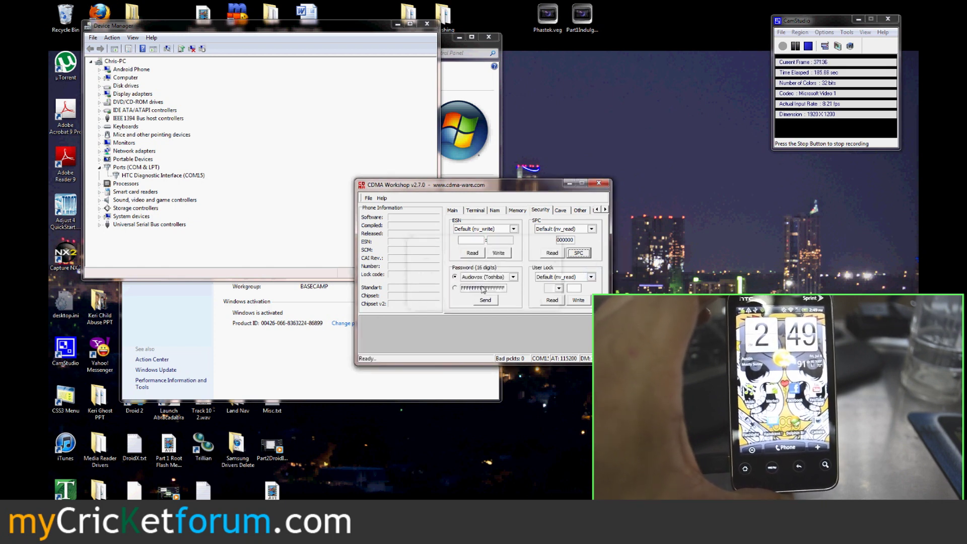
click(599, 183)
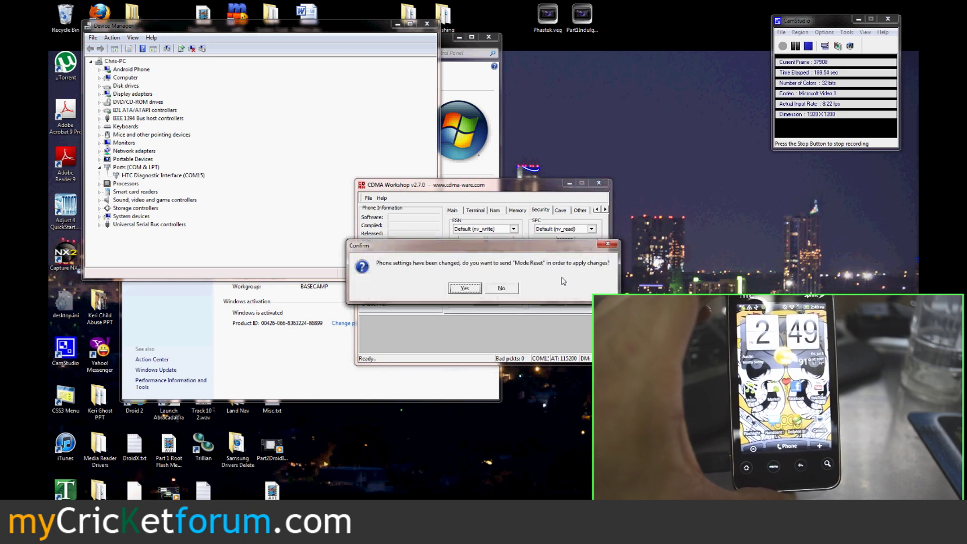
click(514, 292)
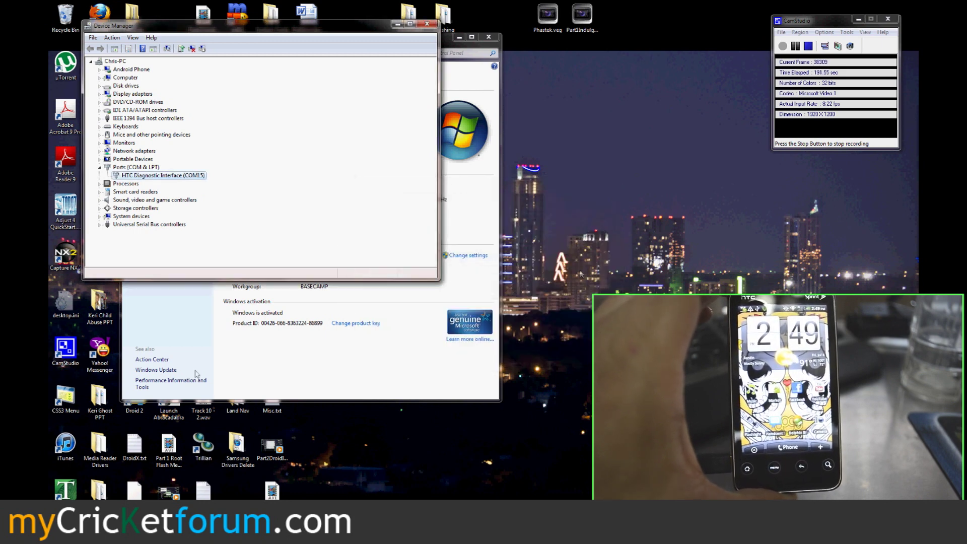
Open QPST Configuration from the installed QPST programs and show its list of ports
key(super)
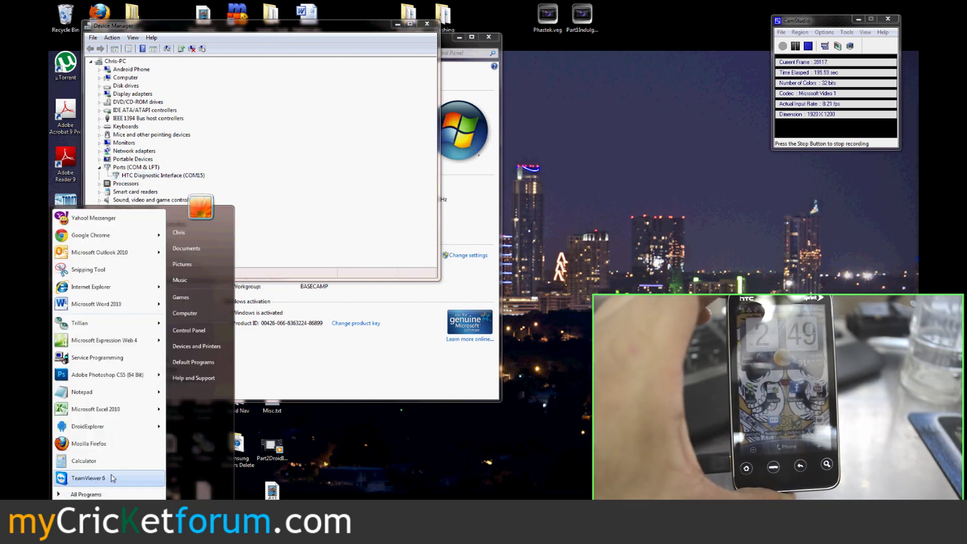
drag(98, 367, 98, 318)
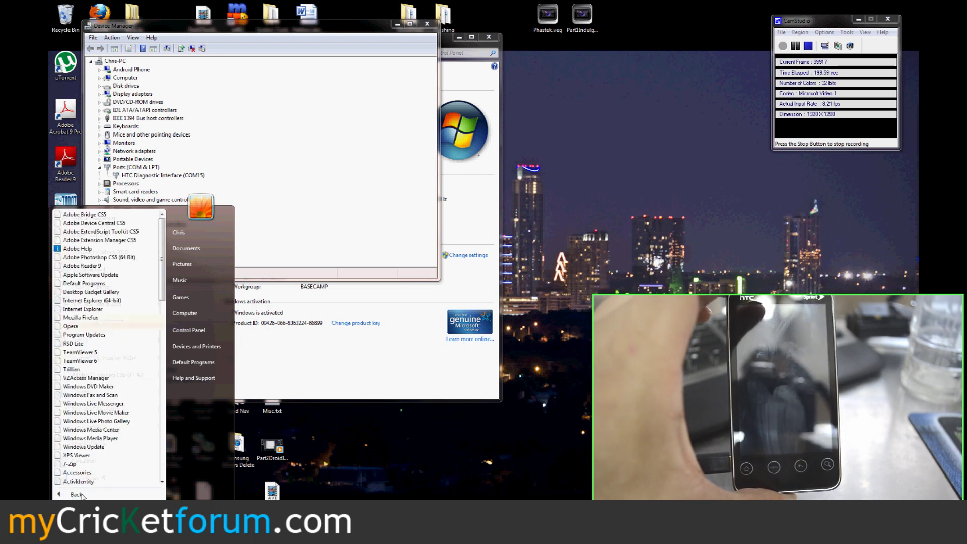
scroll(164, 281, down, 1)
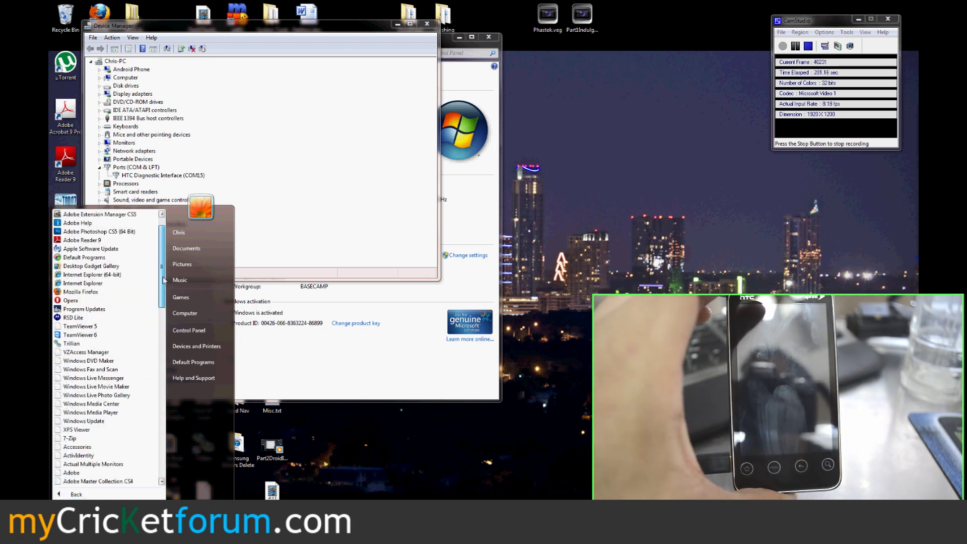
drag(164, 280, 171, 430)
click(70, 370)
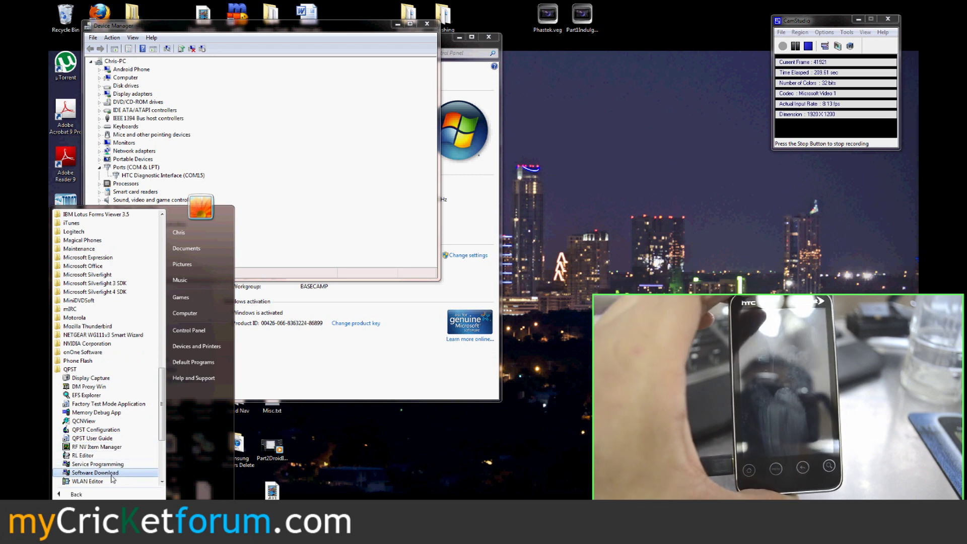
click(112, 428)
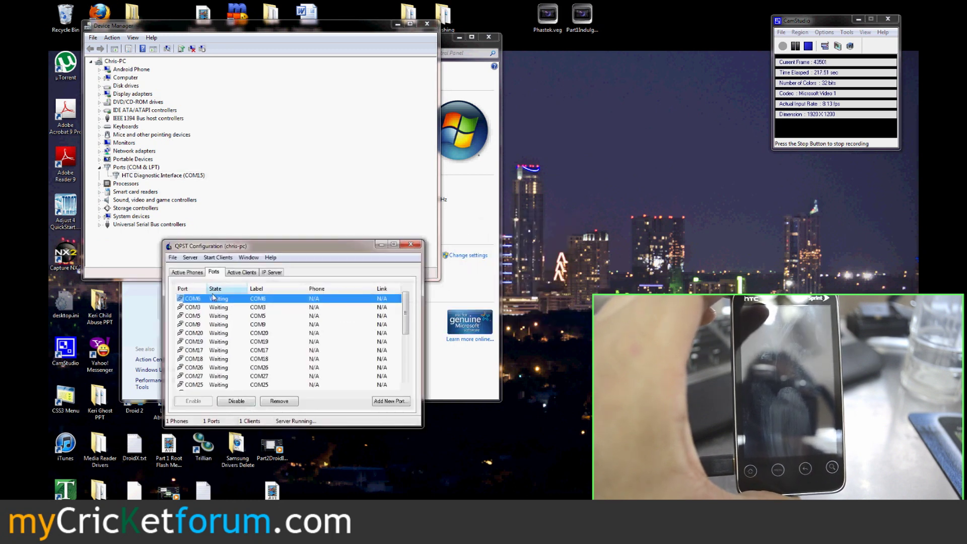
click(382, 401)
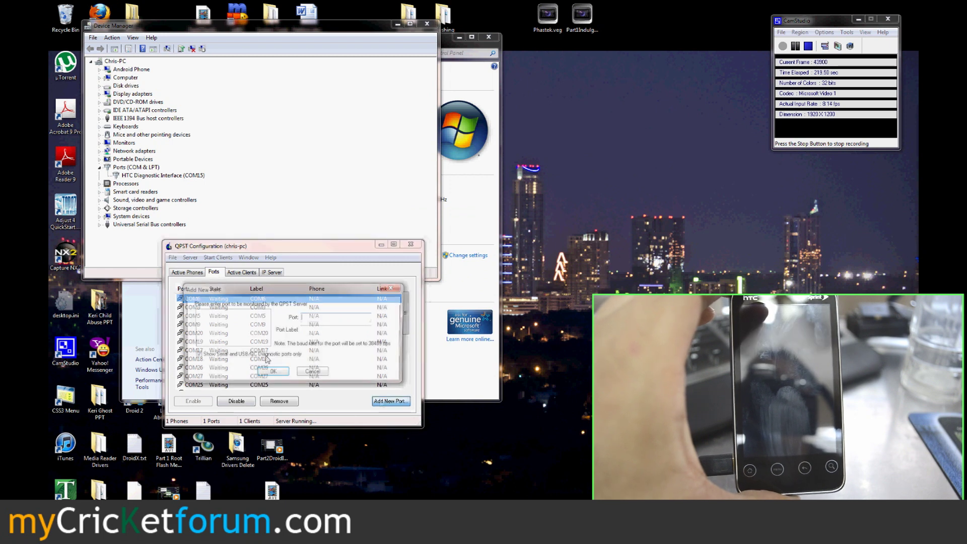
click(196, 355)
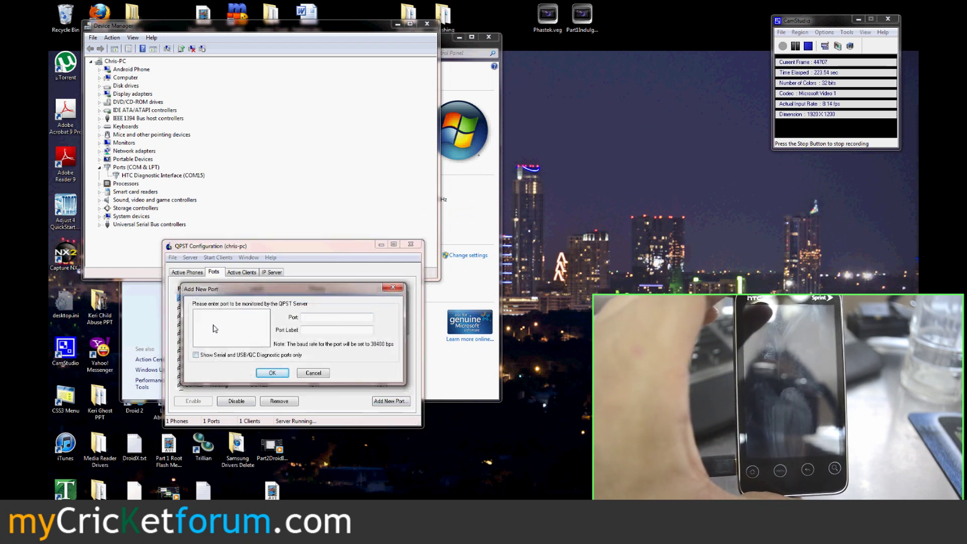
click(312, 373)
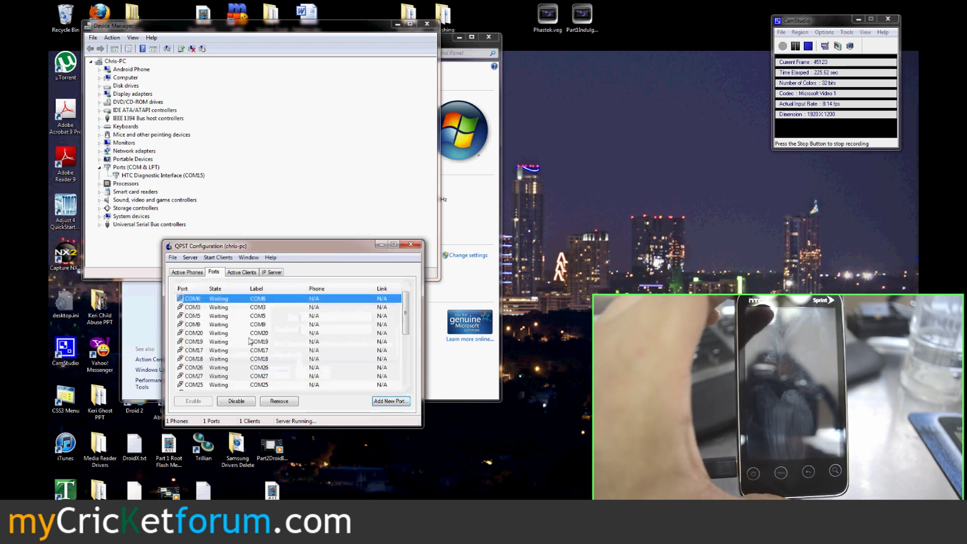
Select the COM15 port and start the Service Programming client with the active phone on that port
scroll(319, 339, down, 5)
click(310, 360)
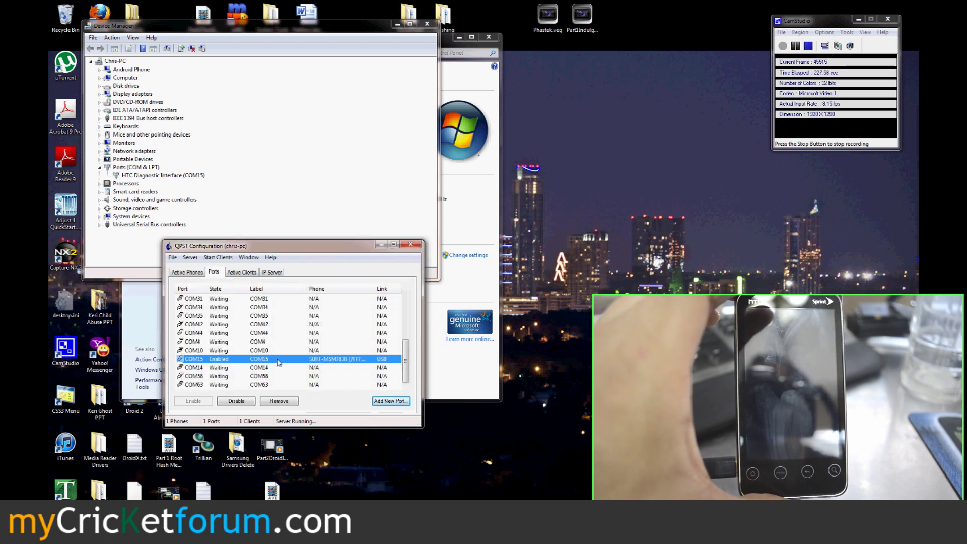
click(248, 257)
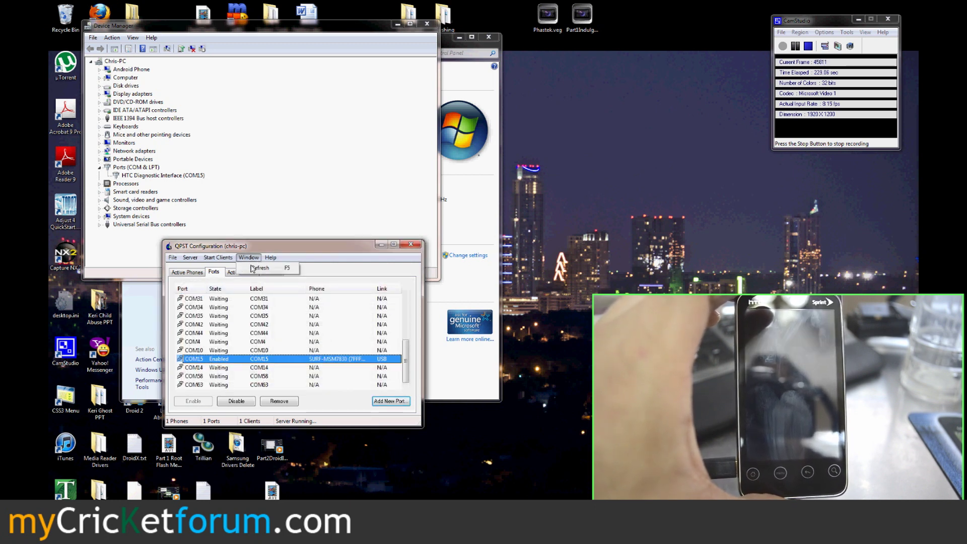
click(225, 258)
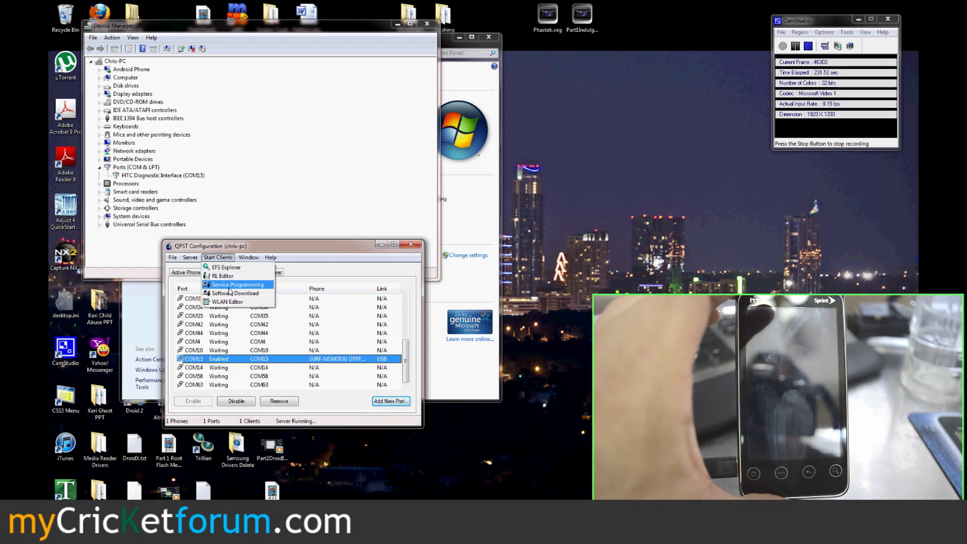
click(234, 285)
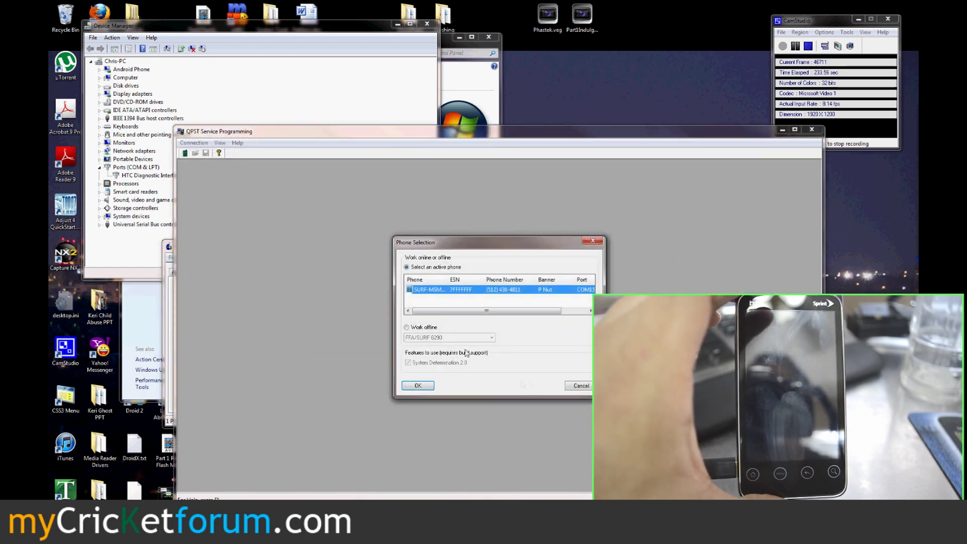
click(420, 386)
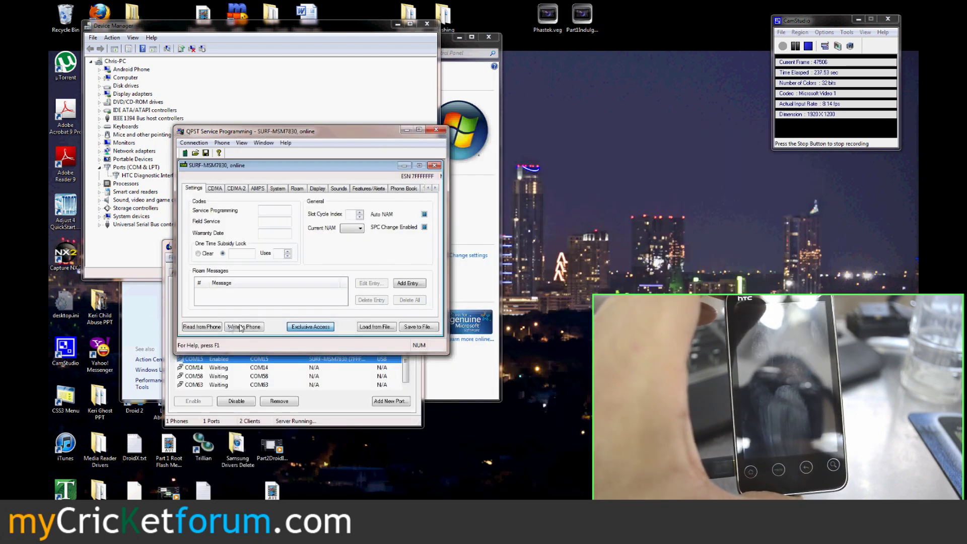
Read the phone's data using the prefilled service programming code and highlight the CDMA Directory # and IMSI_S values
click(241, 328)
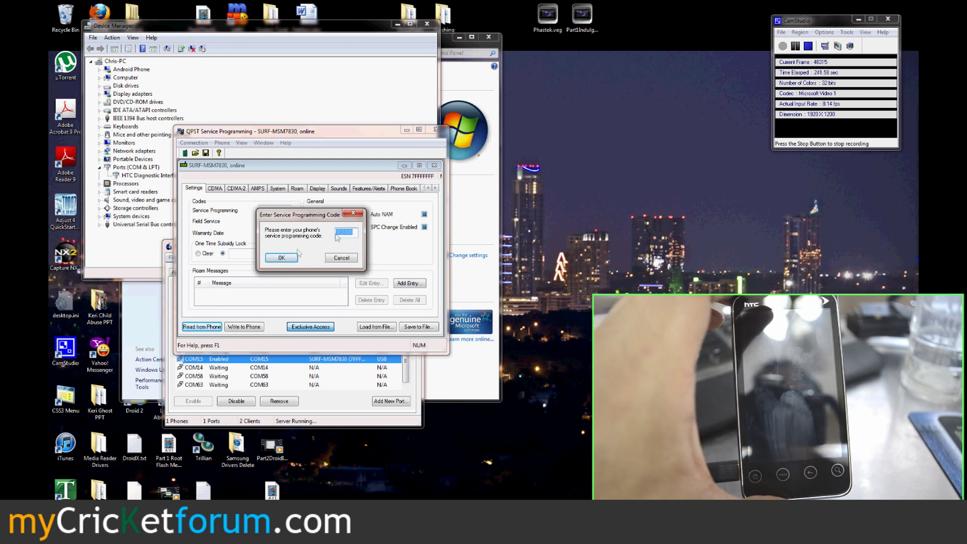
click(282, 258)
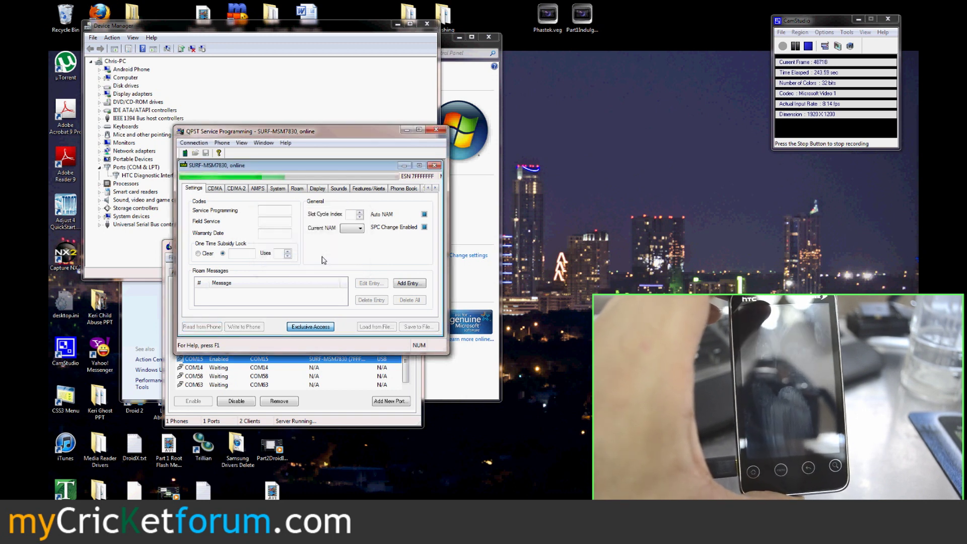
click(215, 189)
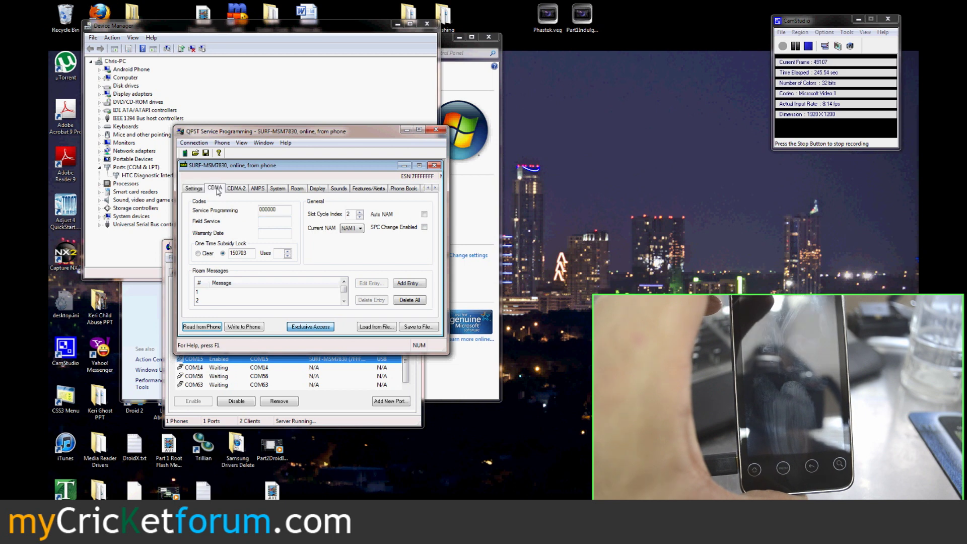
double_click(324, 228)
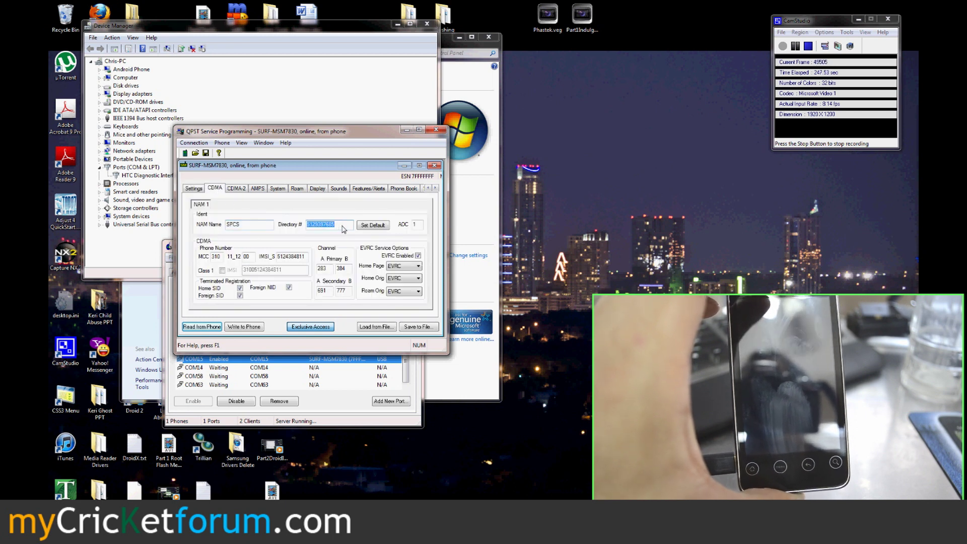
double_click(295, 257)
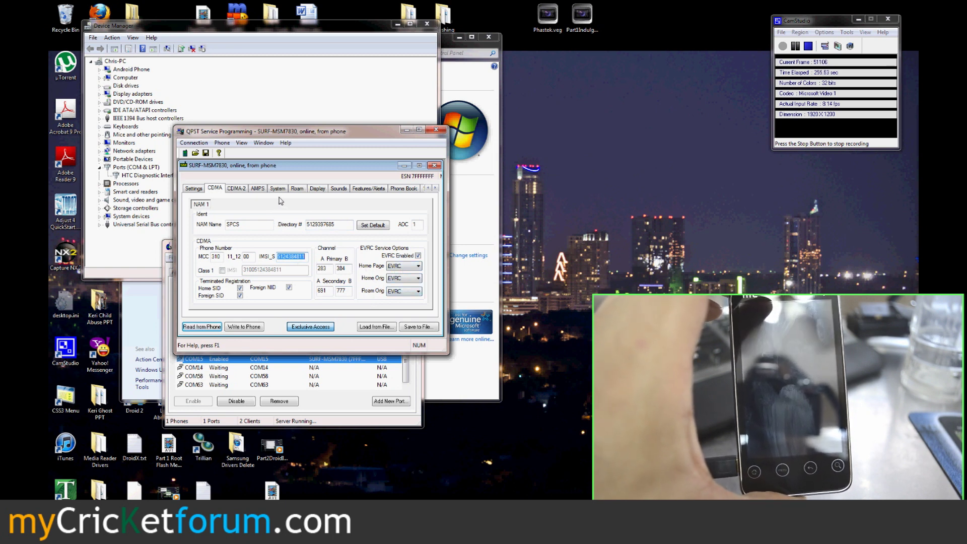
Browse the PRLs folder for a roaming list without choosing a file, and highlight the Banner among the display items
click(297, 189)
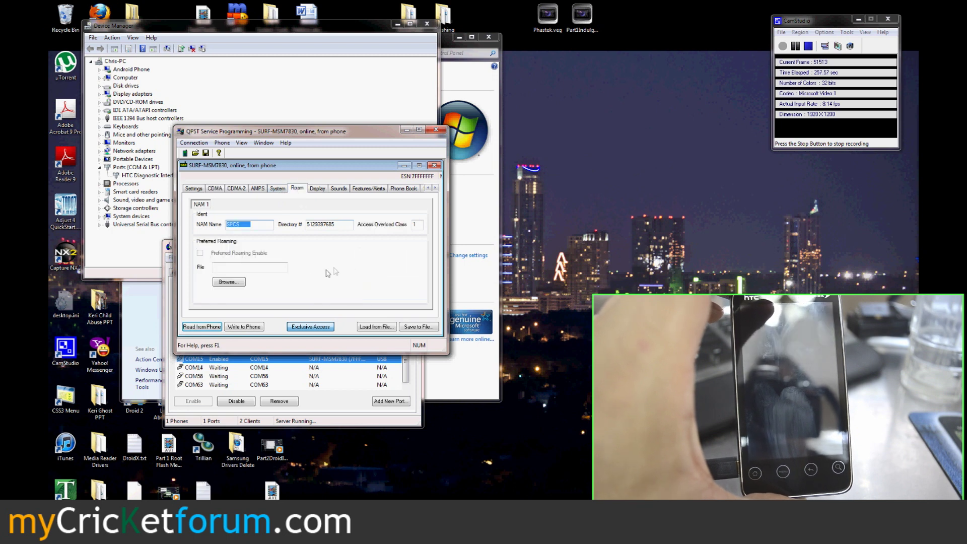
click(237, 283)
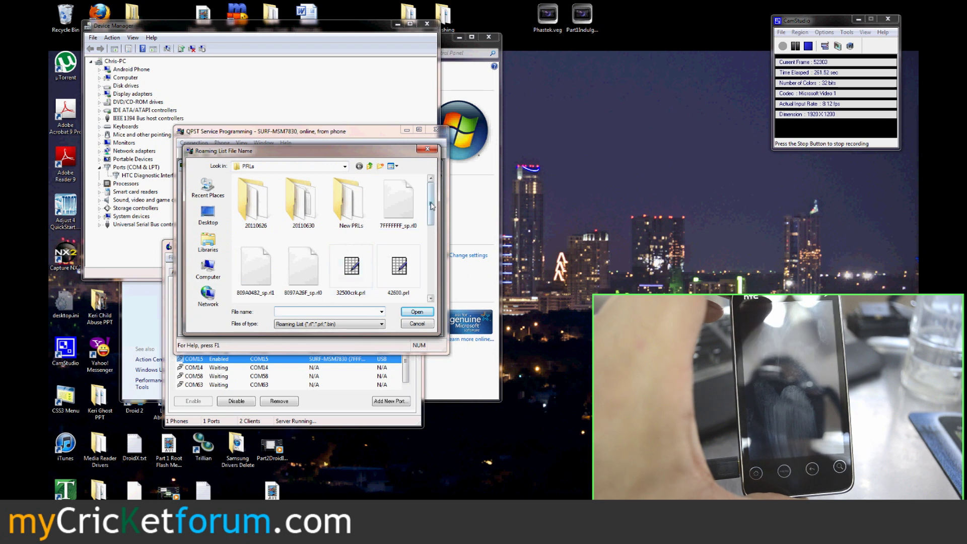
drag(427, 204, 429, 275)
click(418, 326)
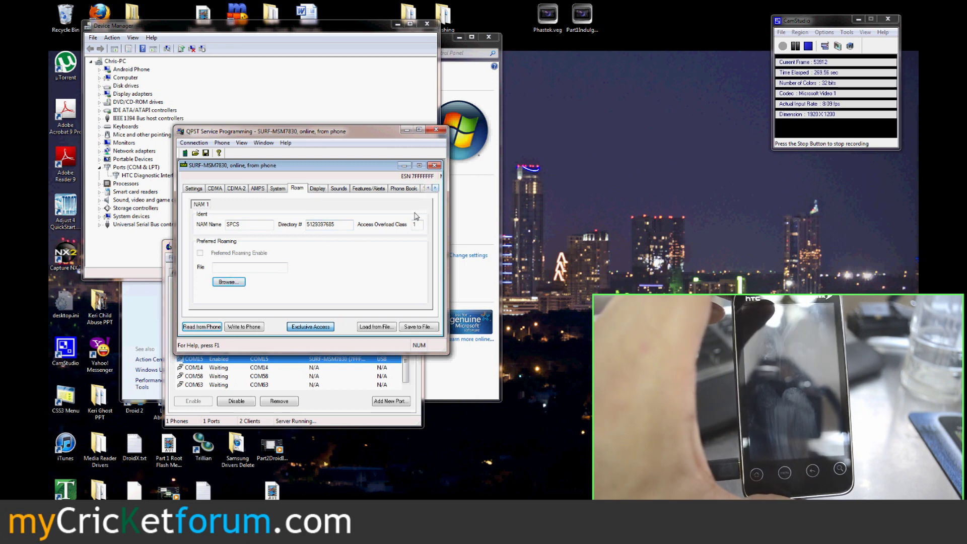
click(318, 188)
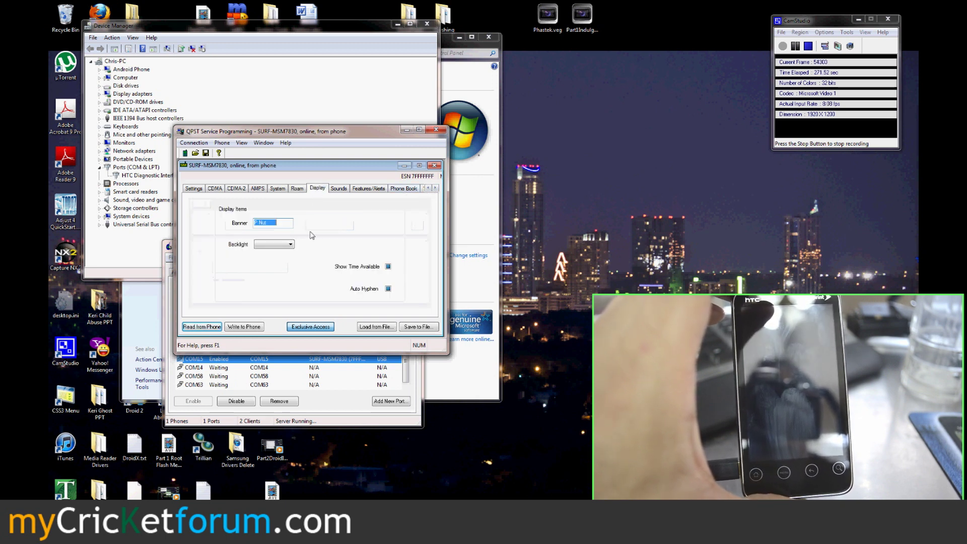
drag(280, 222, 254, 223)
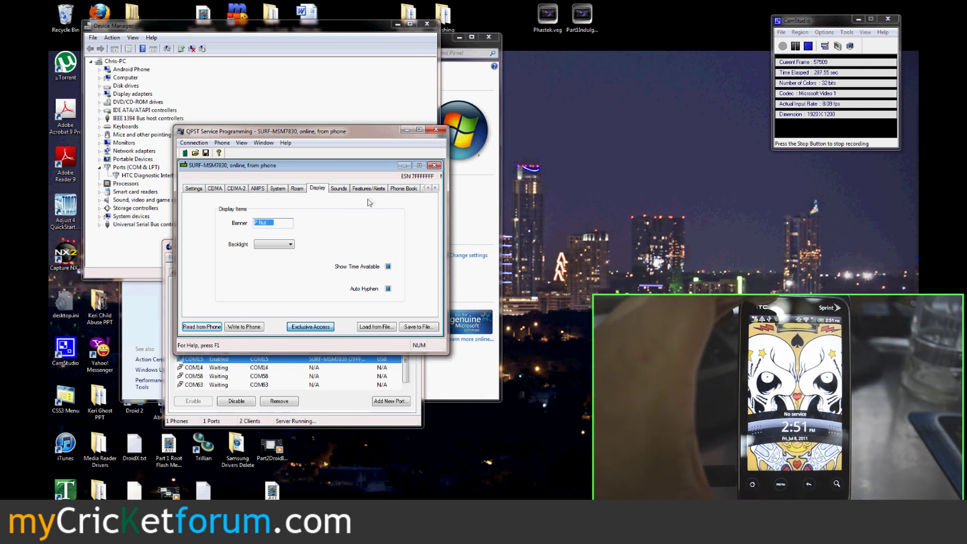
Open the Mobile IP user profile 0 for editing and select its Tethered NAI value
click(435, 189)
click(436, 188)
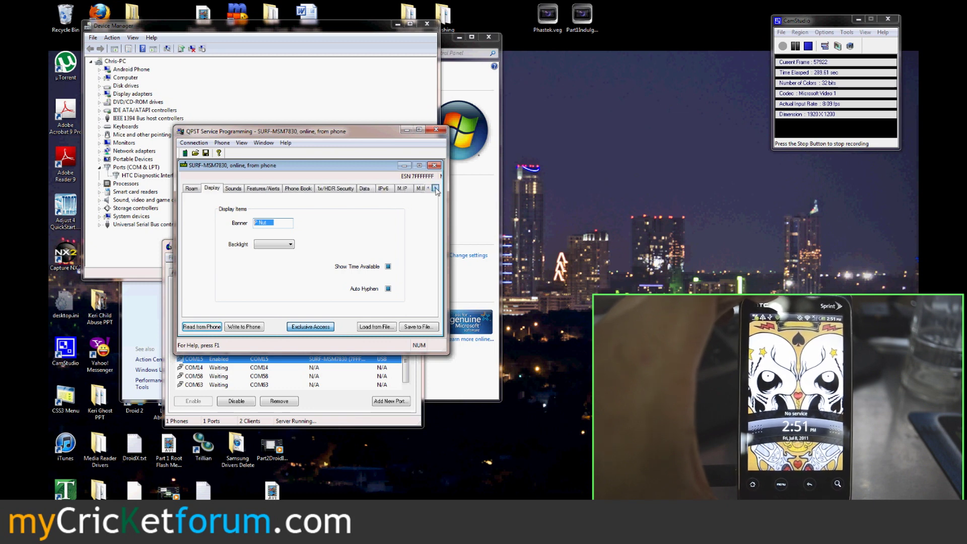
click(435, 188)
click(388, 188)
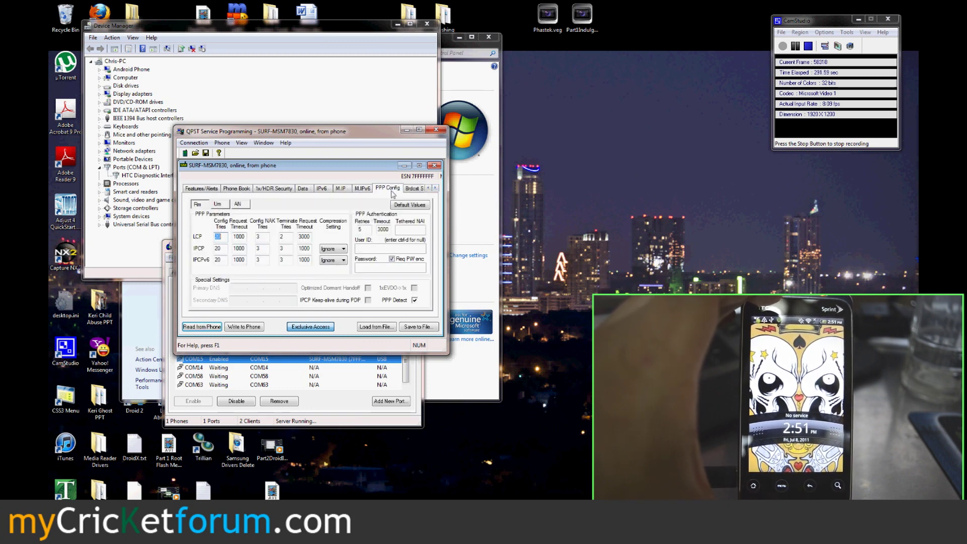
click(345, 190)
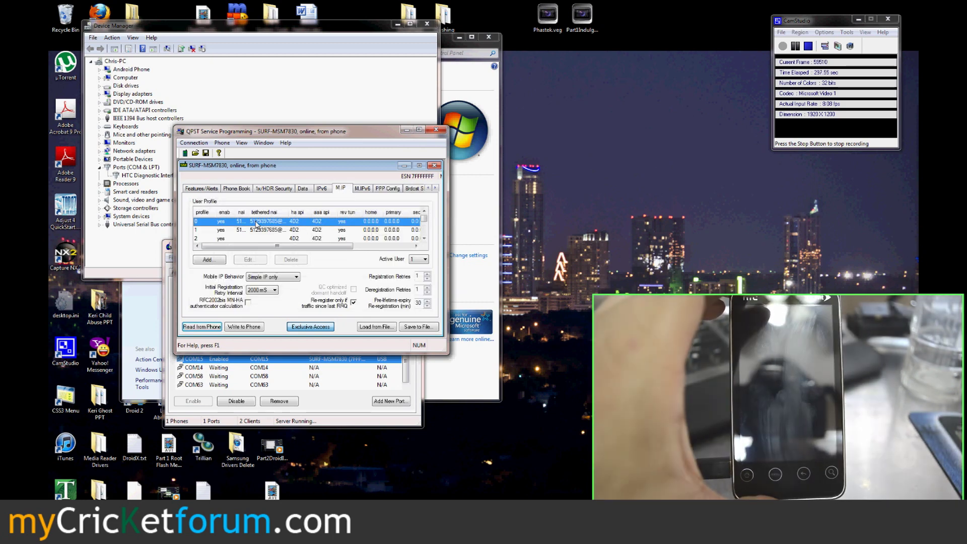
double_click(302, 225)
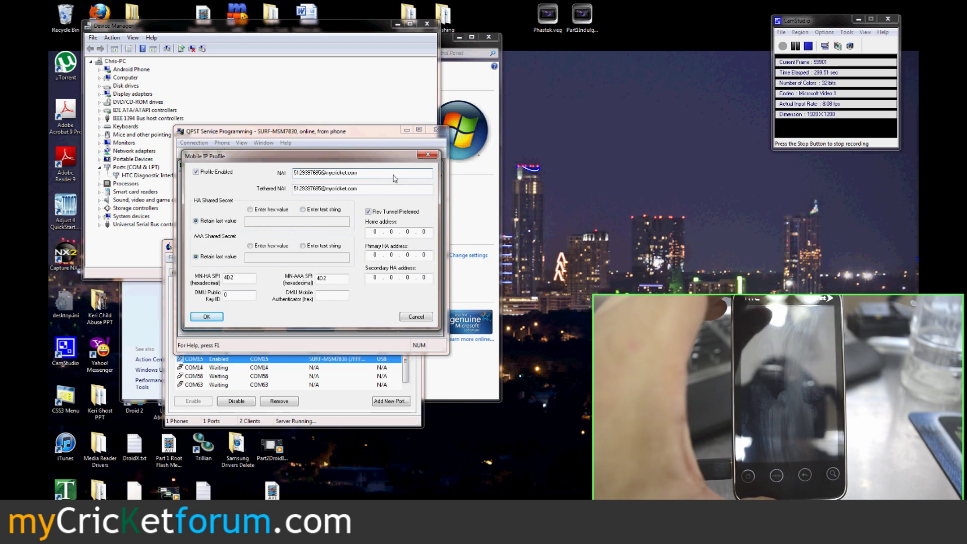
click(368, 191)
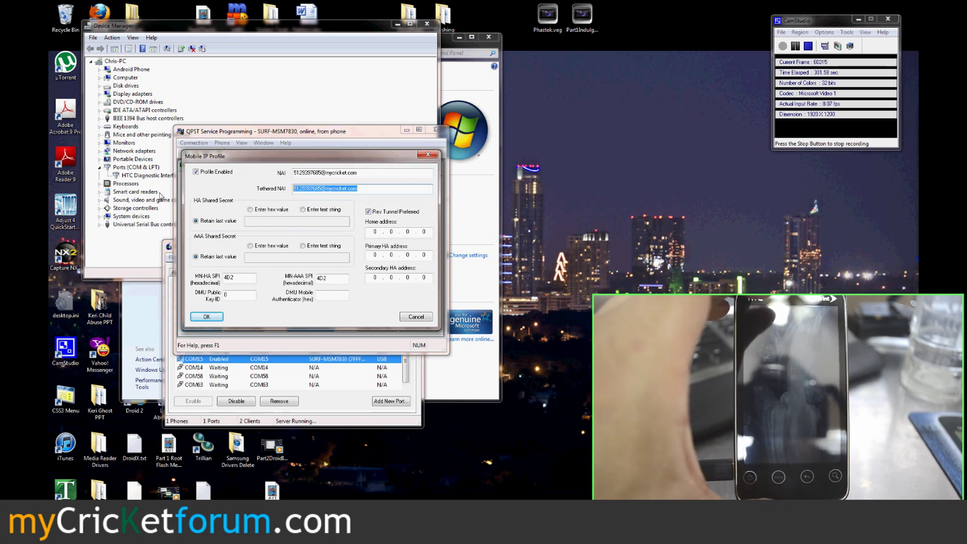
Switch profile 0's HA and AAA shared secrets to text string entry, keep Rev Tunnel Preferred enabled and accept the profile
click(307, 212)
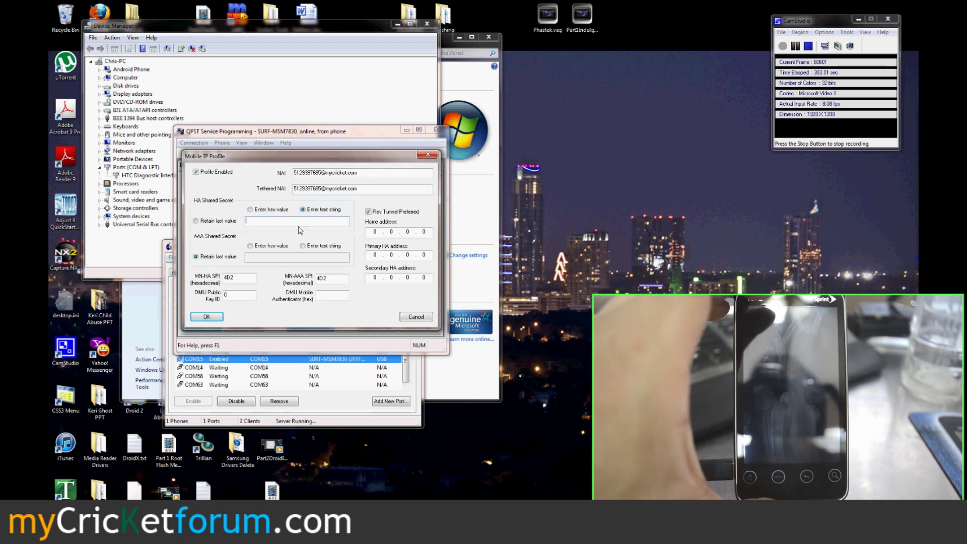
click(317, 247)
click(315, 258)
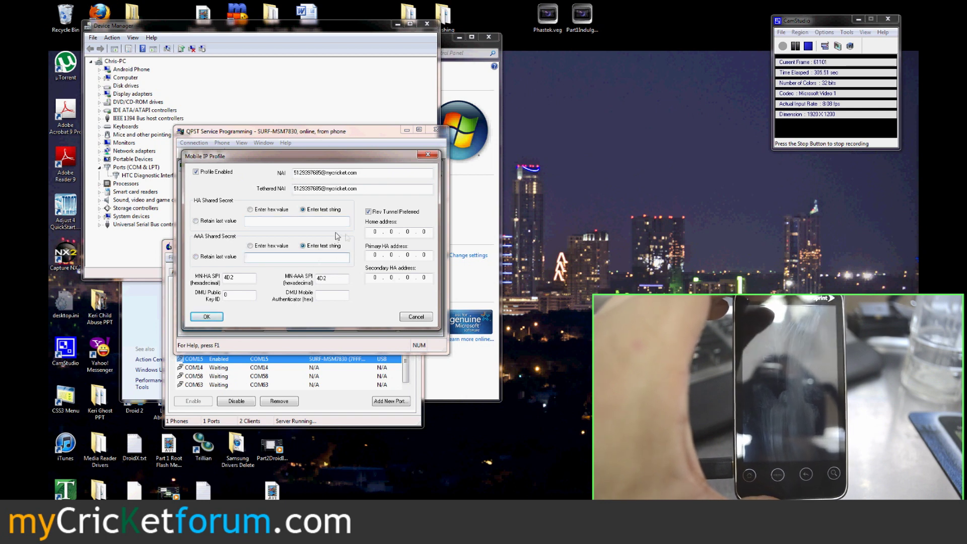
click(385, 214)
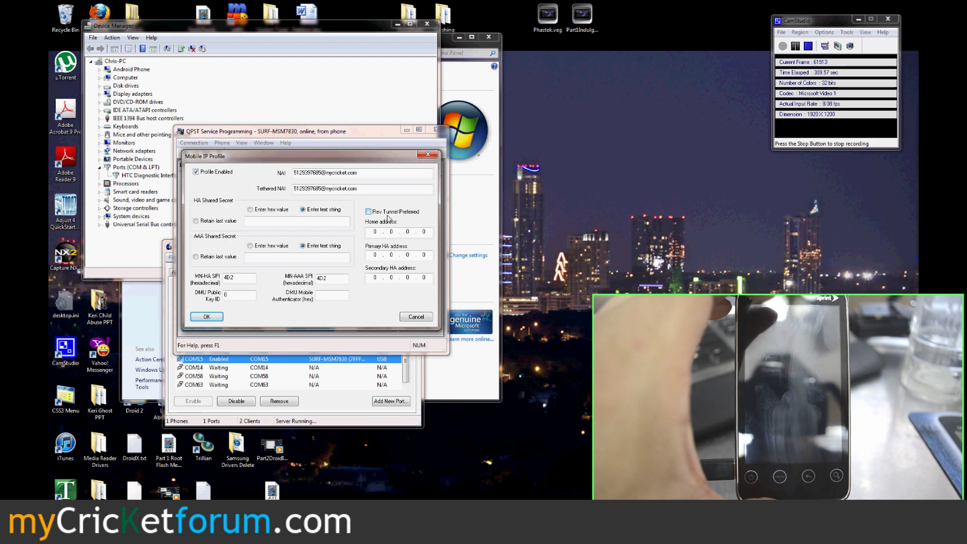
click(374, 233)
click(222, 316)
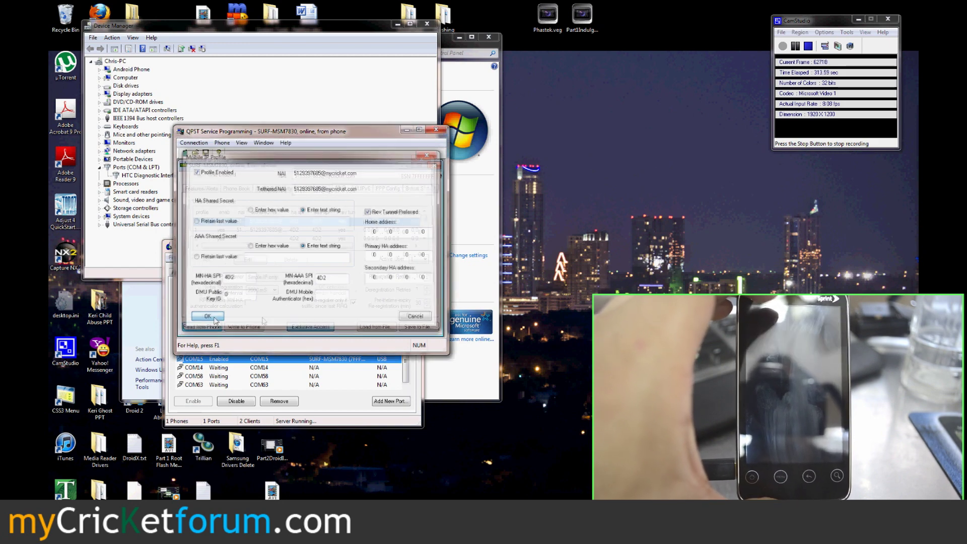
View Mobile IP user profile 1 without changing it and check the Mobile IP Behavior options, keeping Simple IP only
double_click(253, 232)
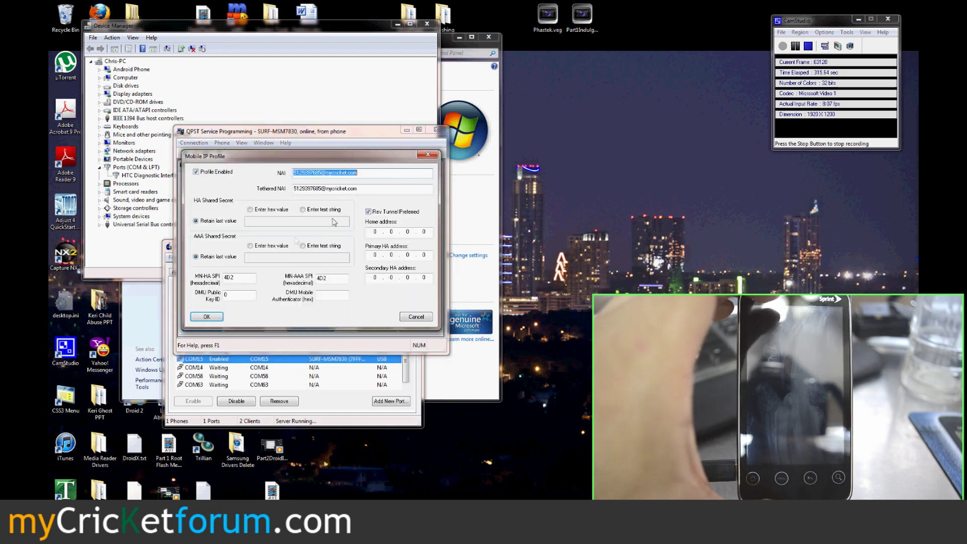
click(415, 317)
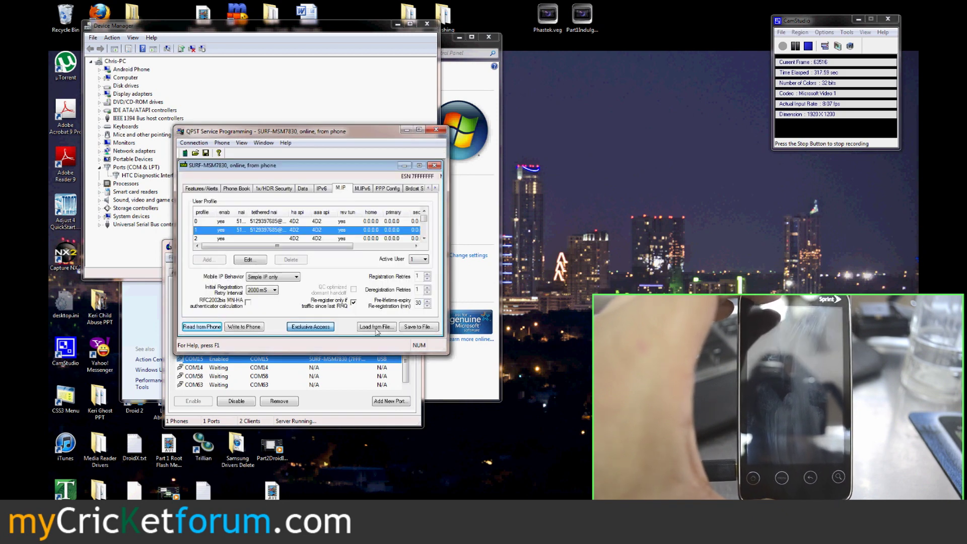
click(254, 280)
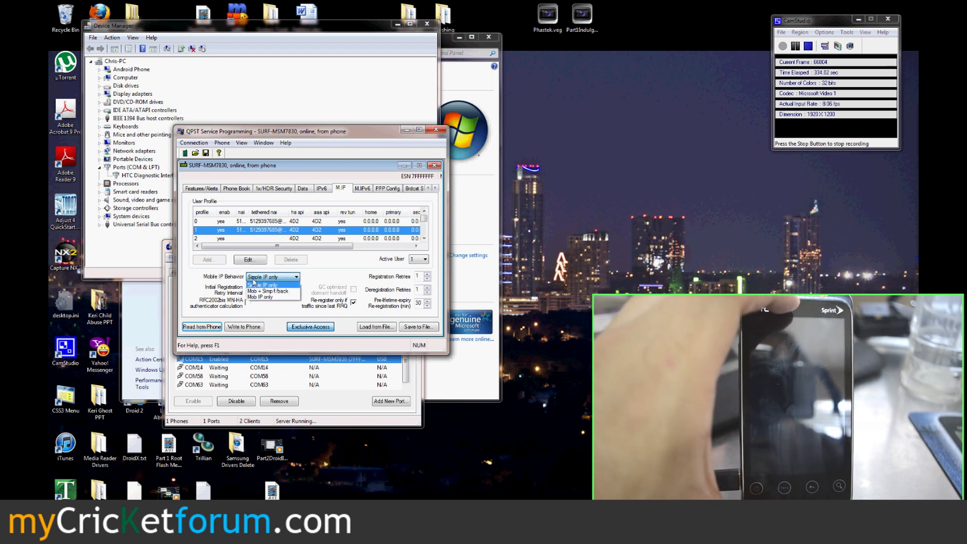
click(296, 277)
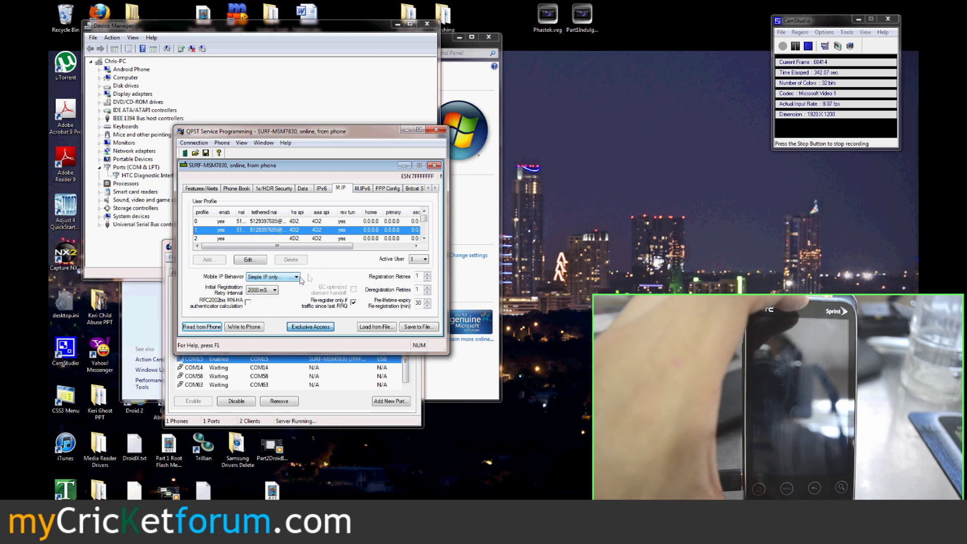
Examine the Tethered NAI, User ID and password fields of the Um PPP configuration
click(394, 189)
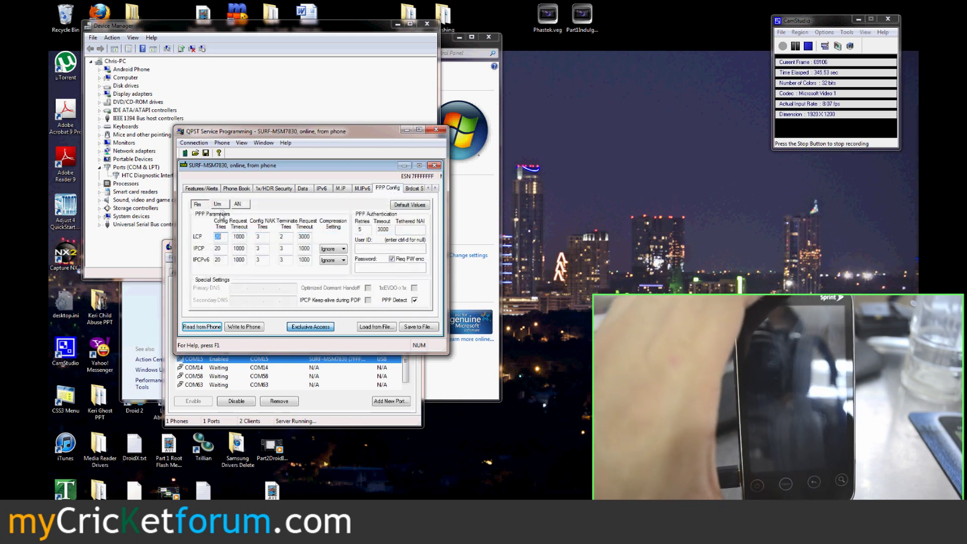
click(218, 204)
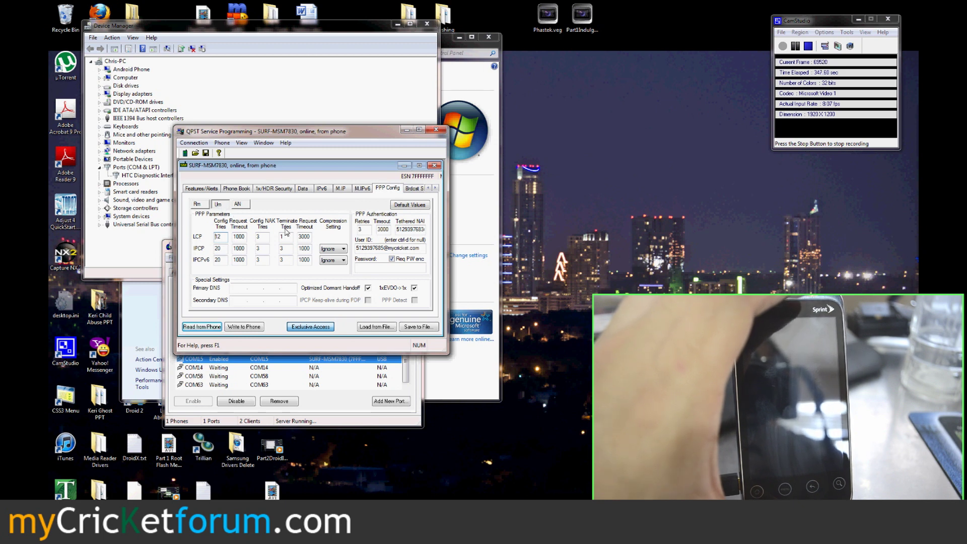
drag(364, 249, 426, 231)
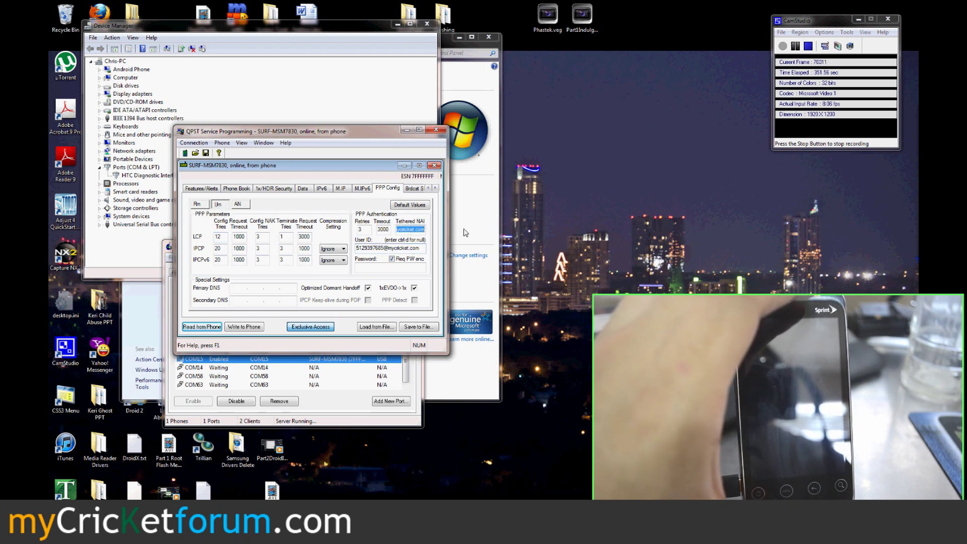
click(413, 233)
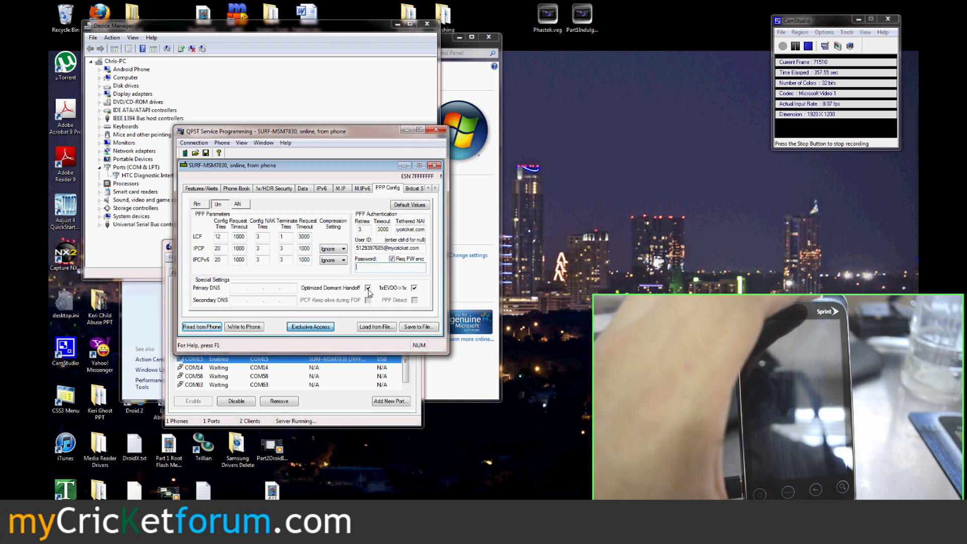
Check the User ID under PPP Authentication in the AN configuration
click(239, 205)
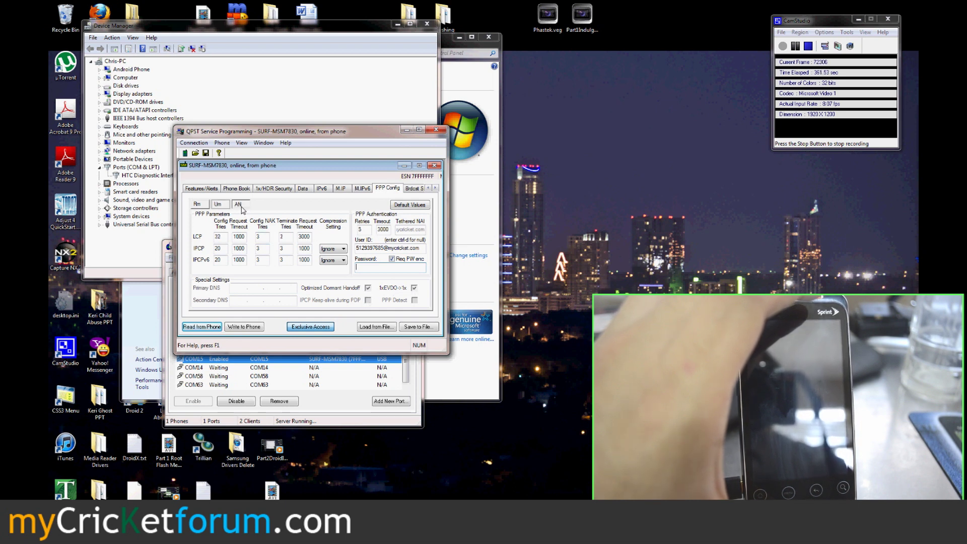
drag(361, 250, 428, 247)
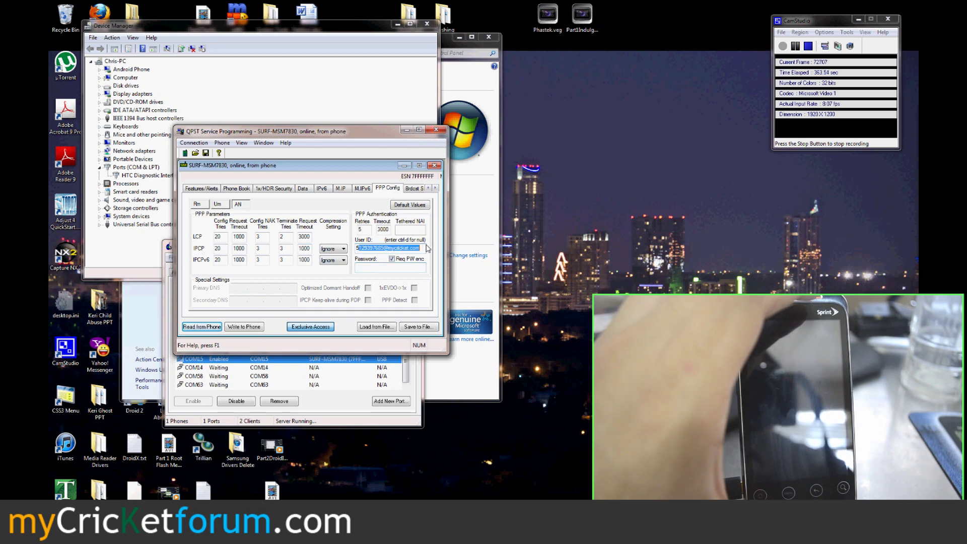
click(416, 251)
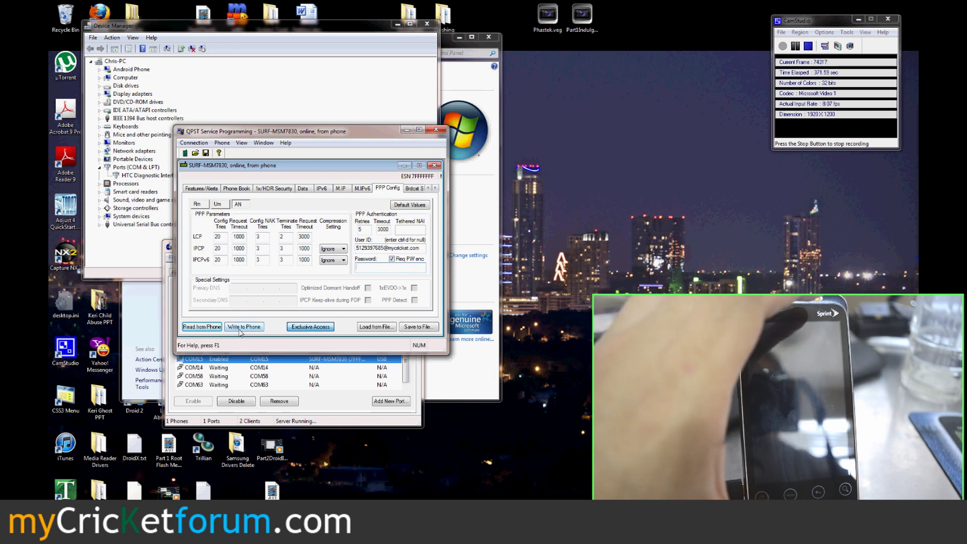
Close the phone's settings window without saving and exit QPST Service Programming
click(435, 166)
key(n)
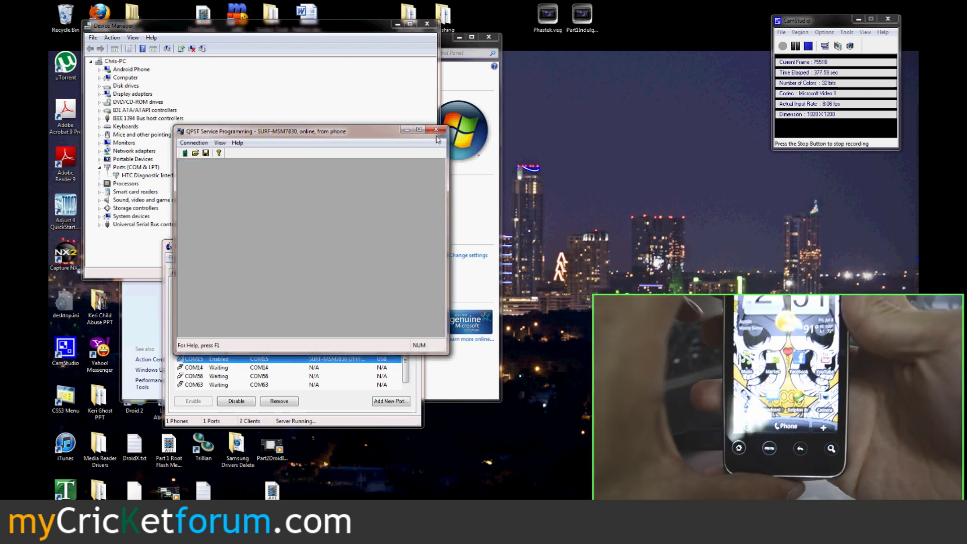
click(437, 133)
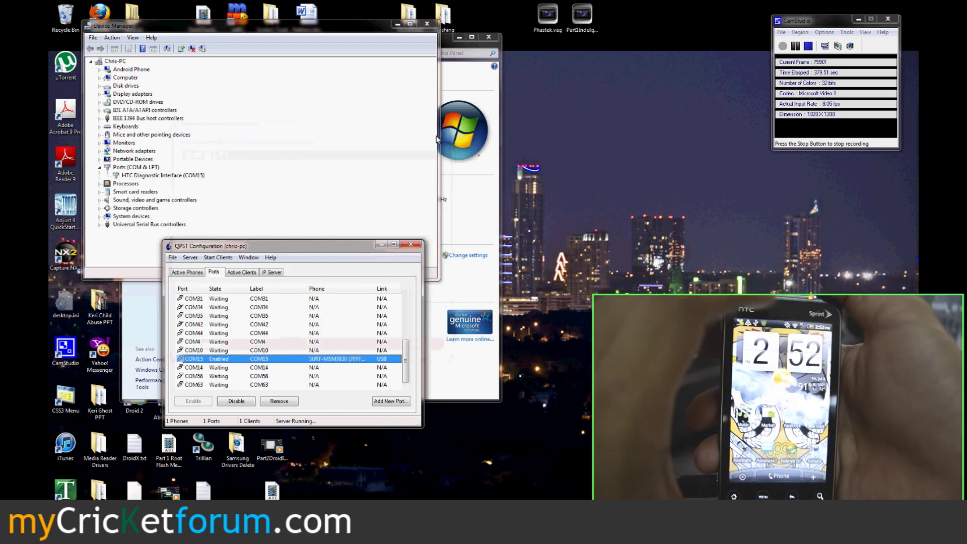